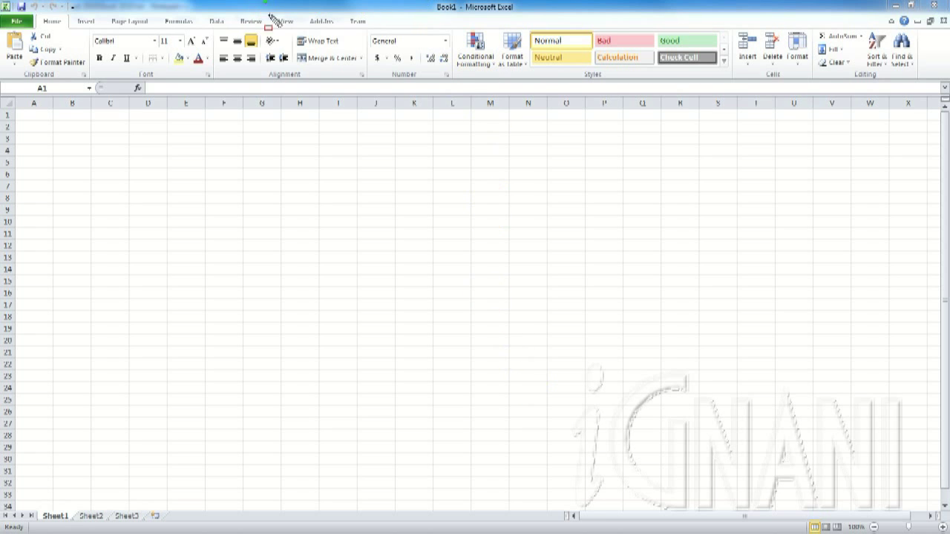
- Drag across the title bar and ribbon area to point out the window's top elements
left_click_drag(265, 2, 756, 16)
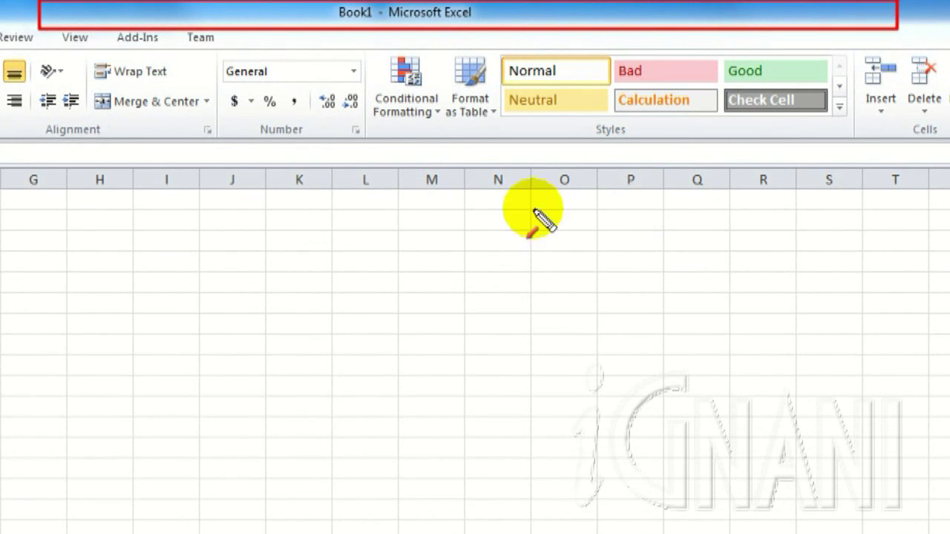
left_click_drag(375, 69, 364, 21)
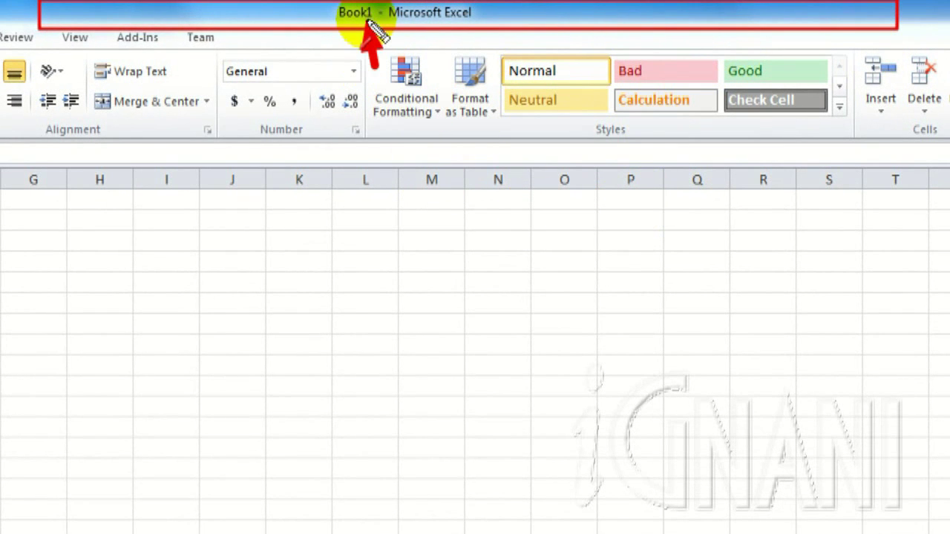
key("Escape")
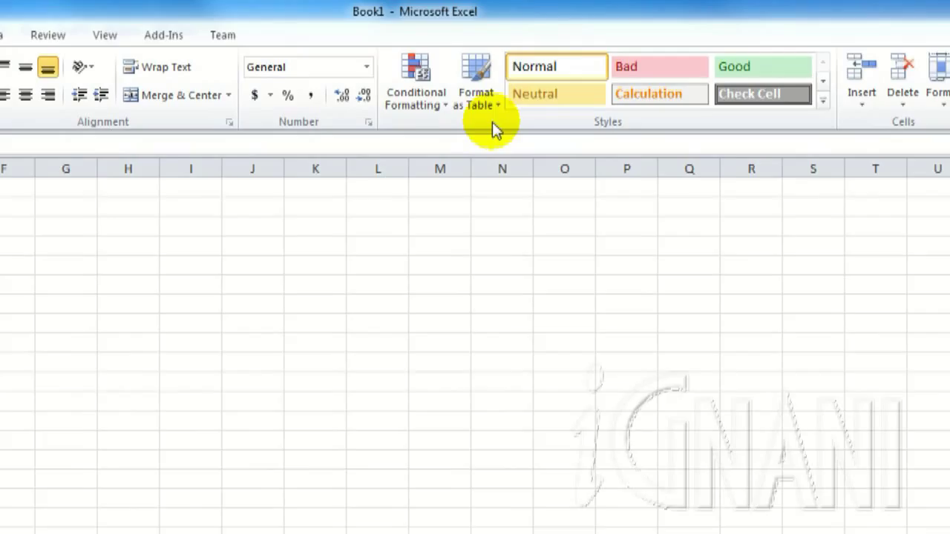
left_click(269, 1)
mouse_move(267, 1)
left_mouse_down()
mouse_move(226, 22)
mouse_move(3, 37)
left_mouse_up()
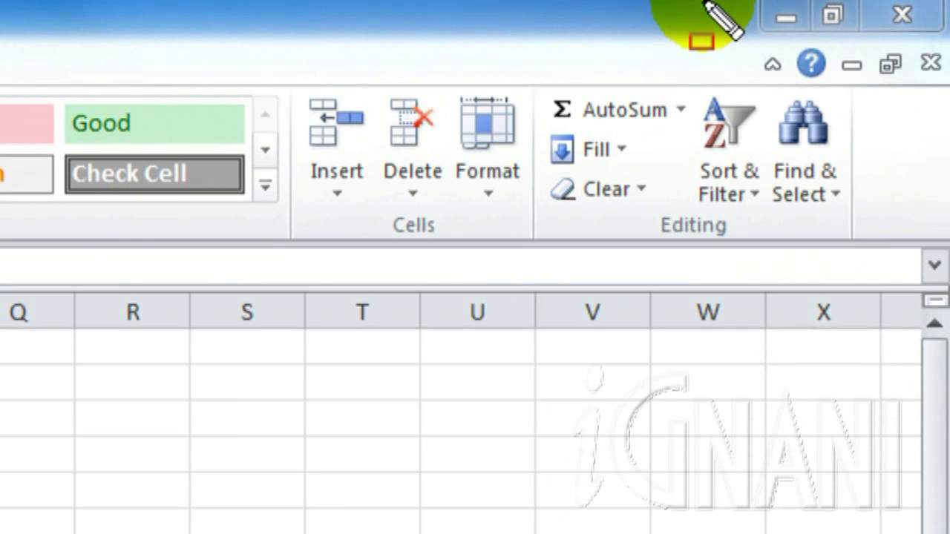
- Highlight the ribbon's command groups, then open and close Excel Help
mouse_move(702, 41)
left_mouse_down()
mouse_move(728, 3)
mouse_move(943, 2)
left_mouse_up()
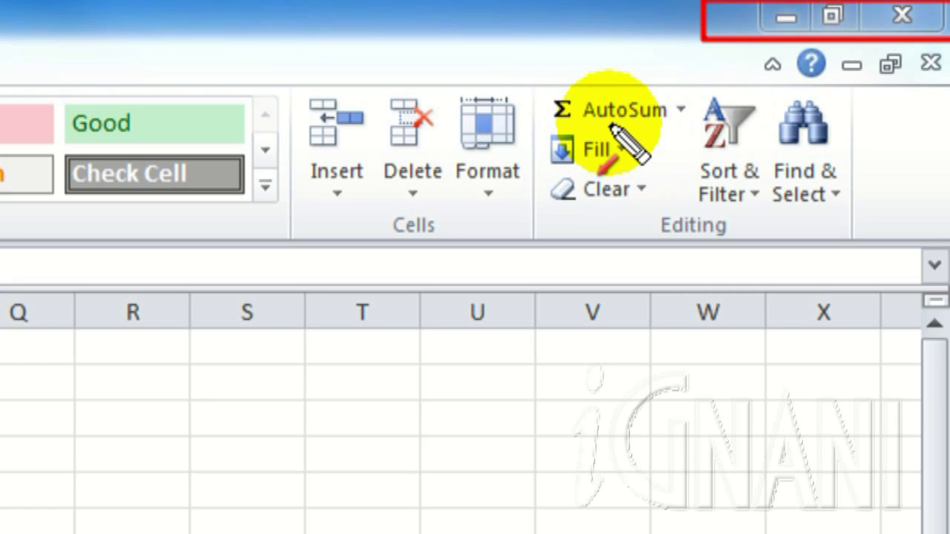
left_click_drag(711, 108, 758, 37)
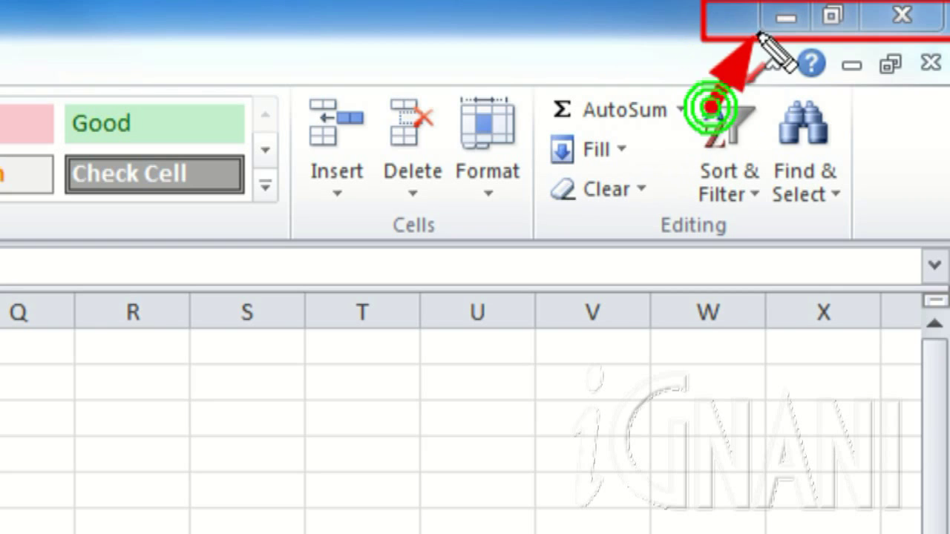
left_click_drag(835, 111, 837, 34)
left_click_drag(915, 118, 907, 35)
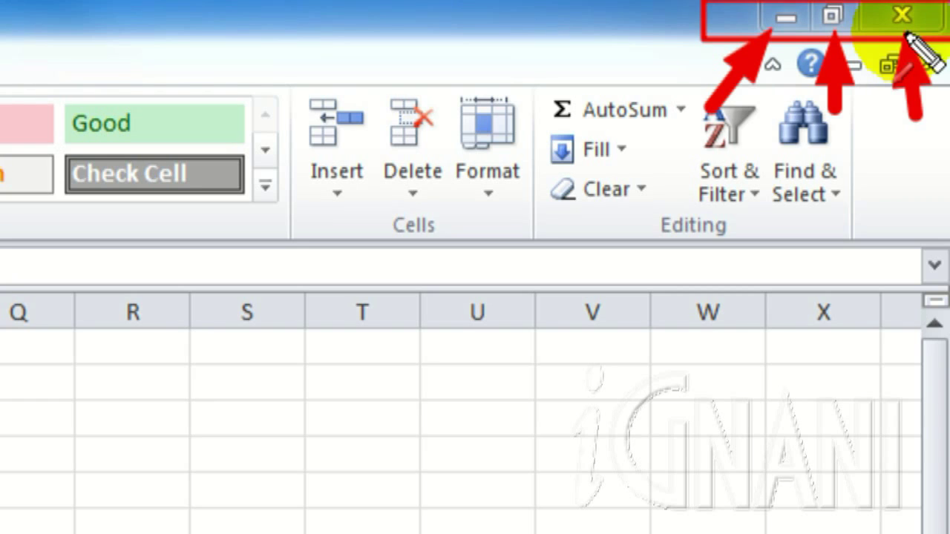
key("Escape")
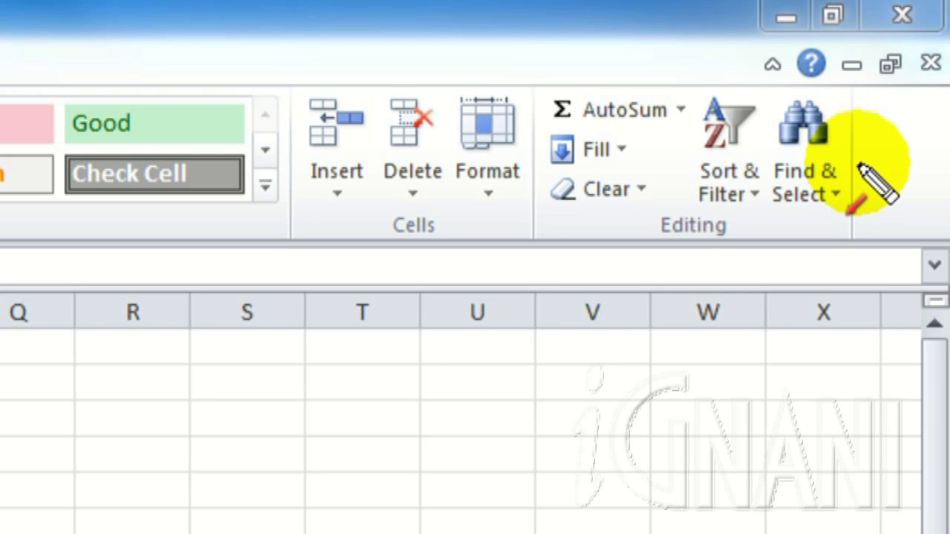
left_click_drag(860, 178, 816, 86)
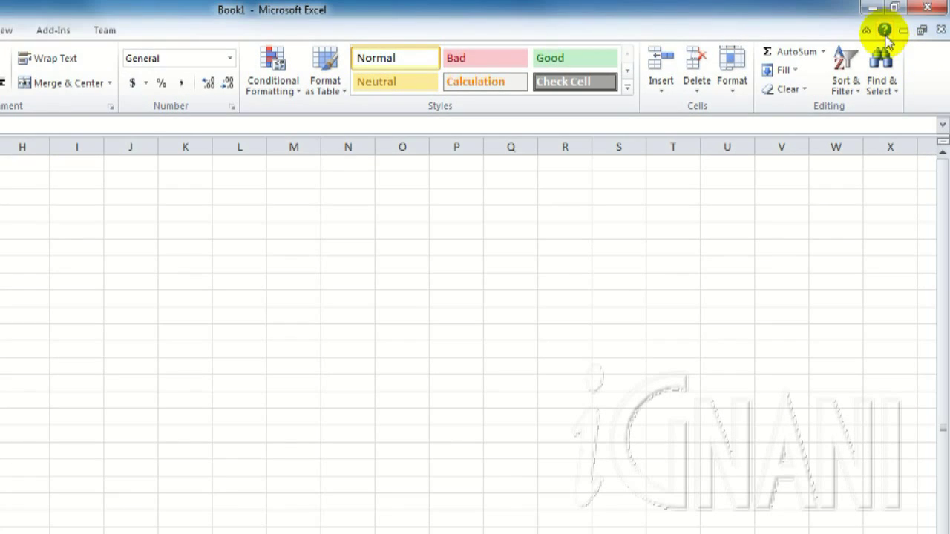
left_click(881, 31)
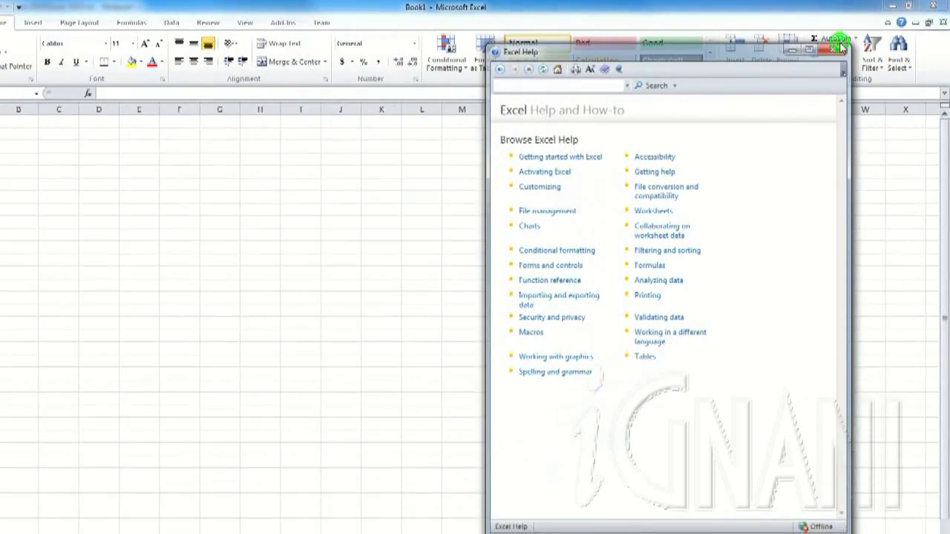
left_click(800, 64)
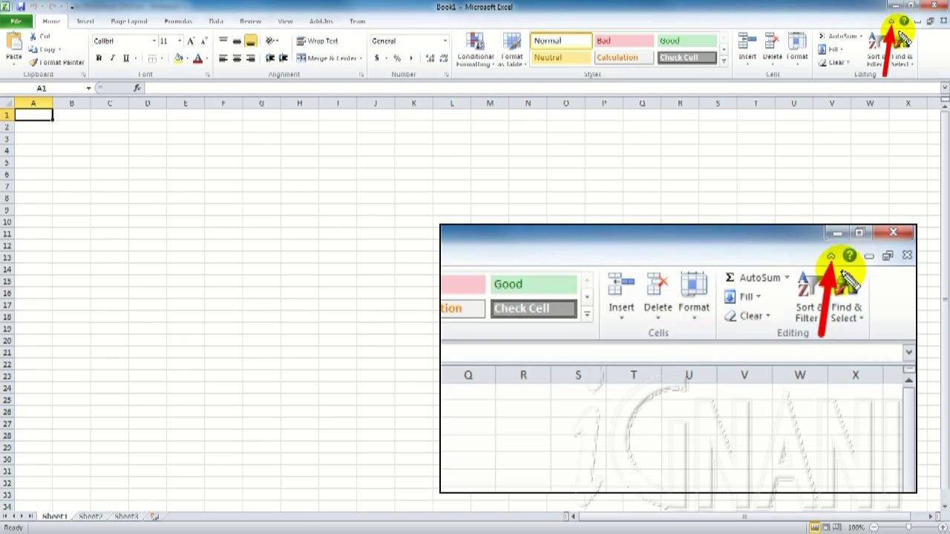
- Collapse and re-expand the ribbon with its ^ button, then by double-clicking the Home tab
left_click(893, 26)
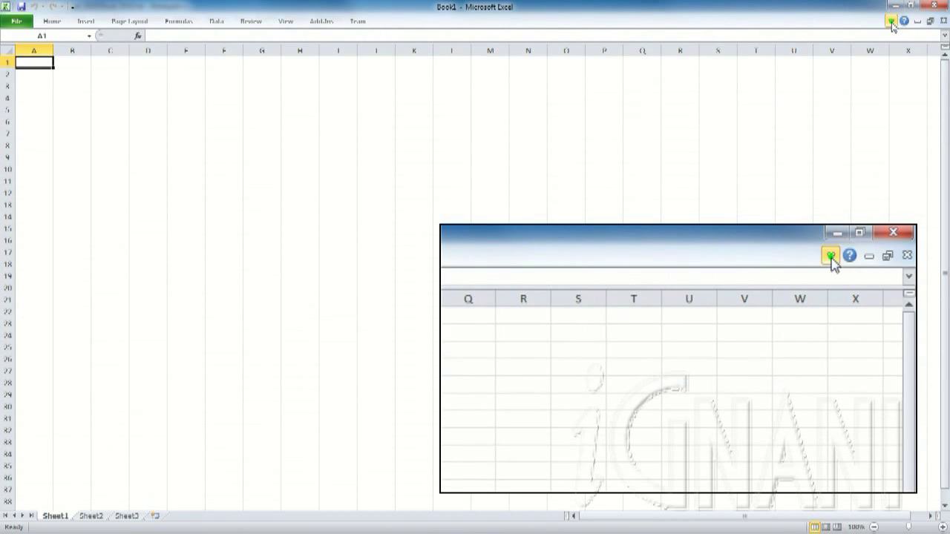
left_click(891, 22)
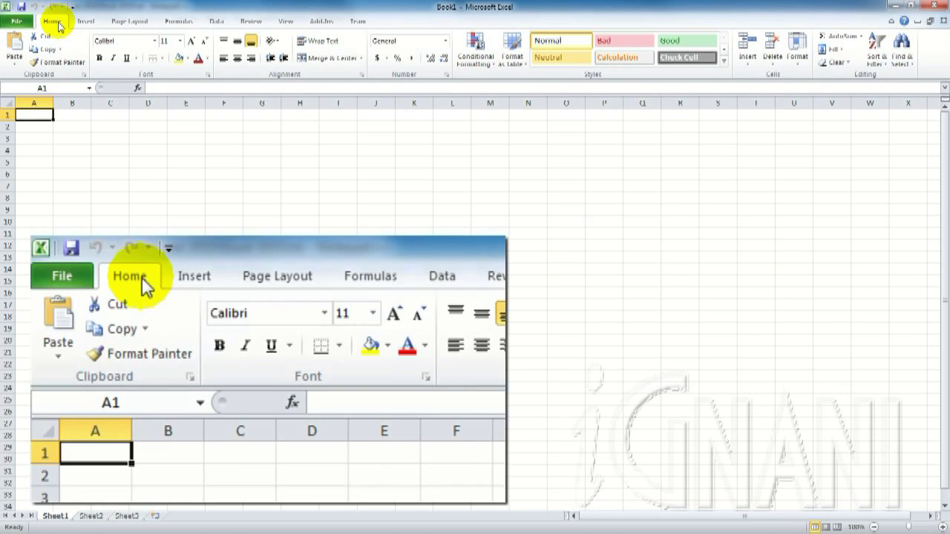
double_click(56, 22)
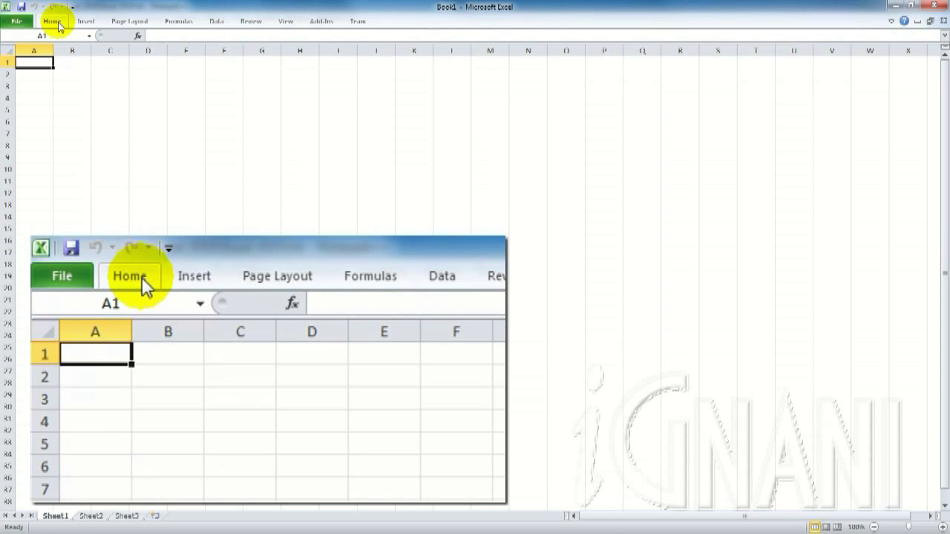
double_click(57, 22)
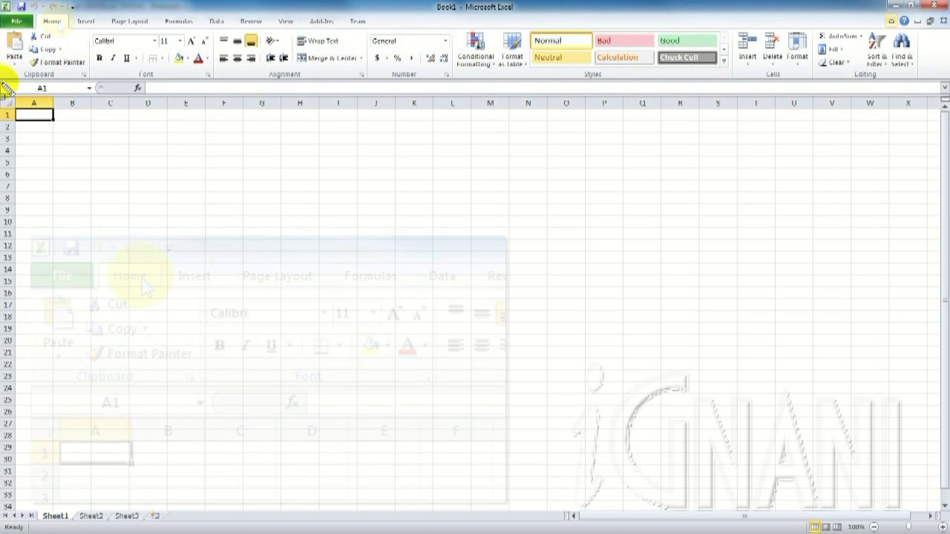
mouse_move(3, 80)
left_mouse_down()
mouse_move(23, 253)
mouse_move(409, 414)
mouse_move(685, 418)
mouse_move(927, 485)
mouse_move(941, 527)
left_mouse_up()
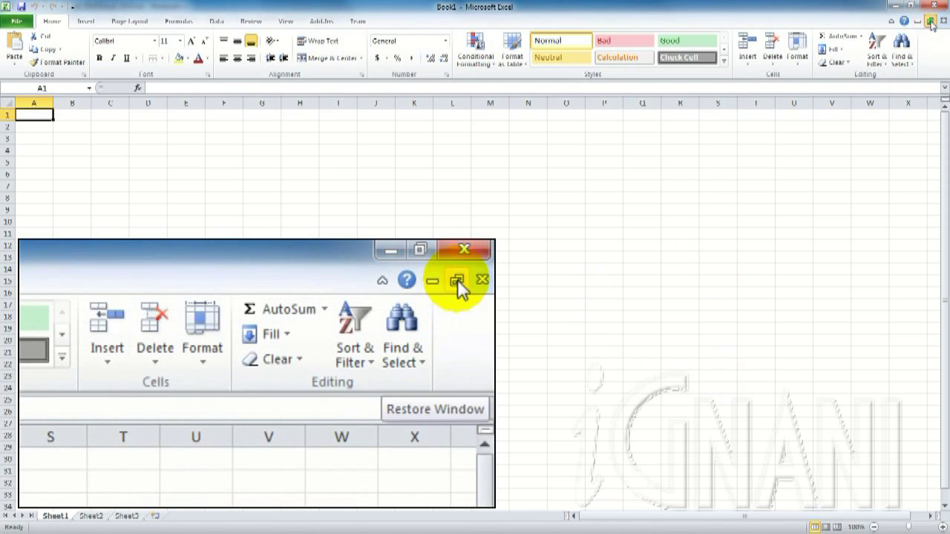
- Restore Book1 into its own window and drag its bottom-right corner to enlarge it
left_click(930, 20)
left_click_drag(833, 229, 937, 522)
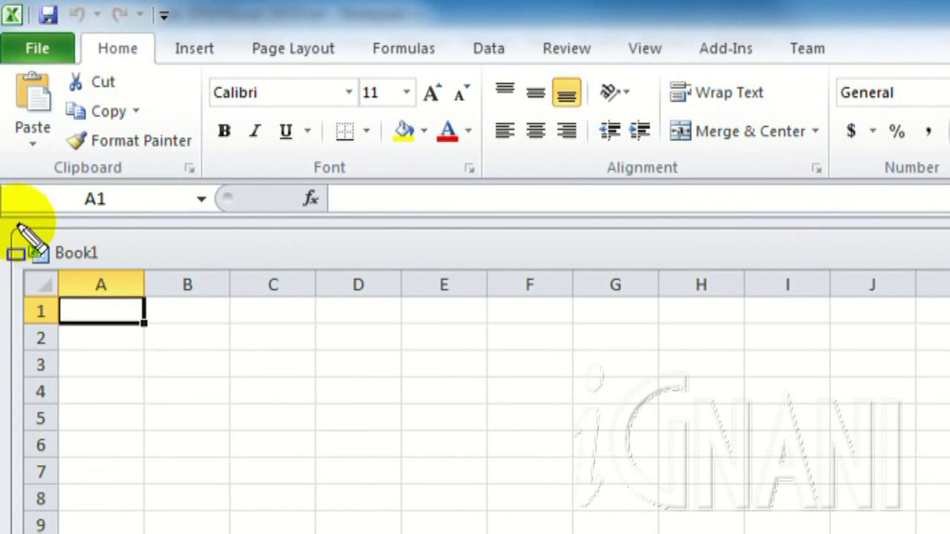
mouse_move(11, 222)
left_mouse_down()
mouse_move(138, 262)
mouse_move(318, 263)
mouse_move(581, 283)
mouse_move(775, 272)
left_mouse_up()
key("p")
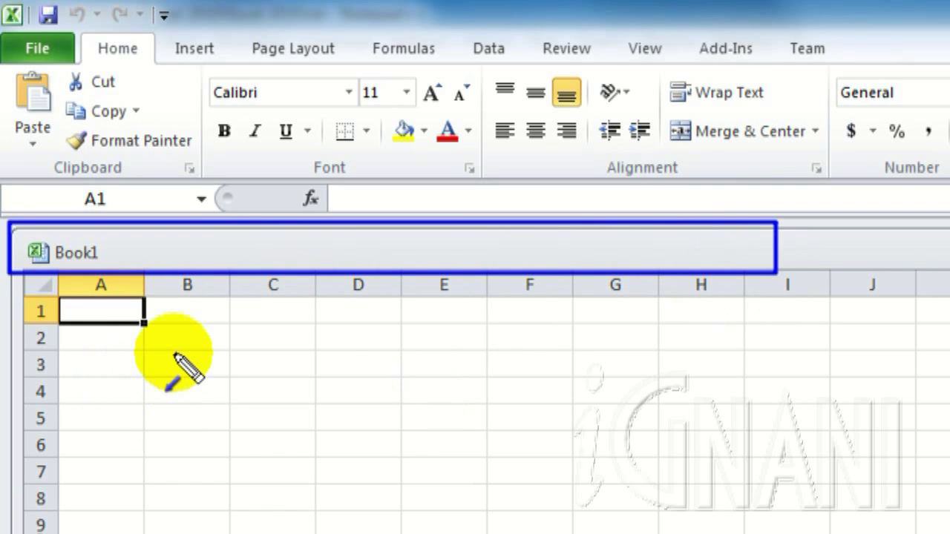
mouse_move(174, 352)
left_mouse_down()
mouse_move(128, 266)
mouse_move(111, 256)
left_mouse_up()
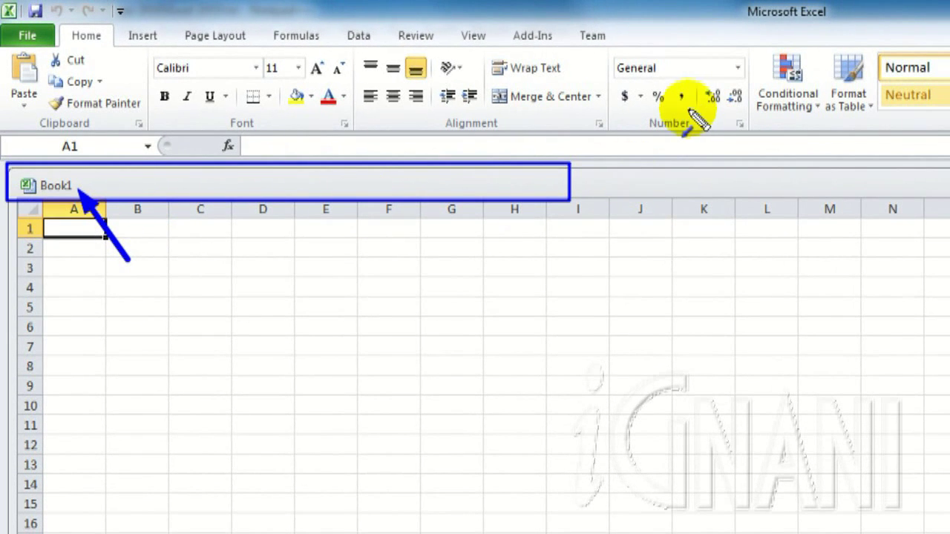
left_click_drag(693, 104, 731, 24)
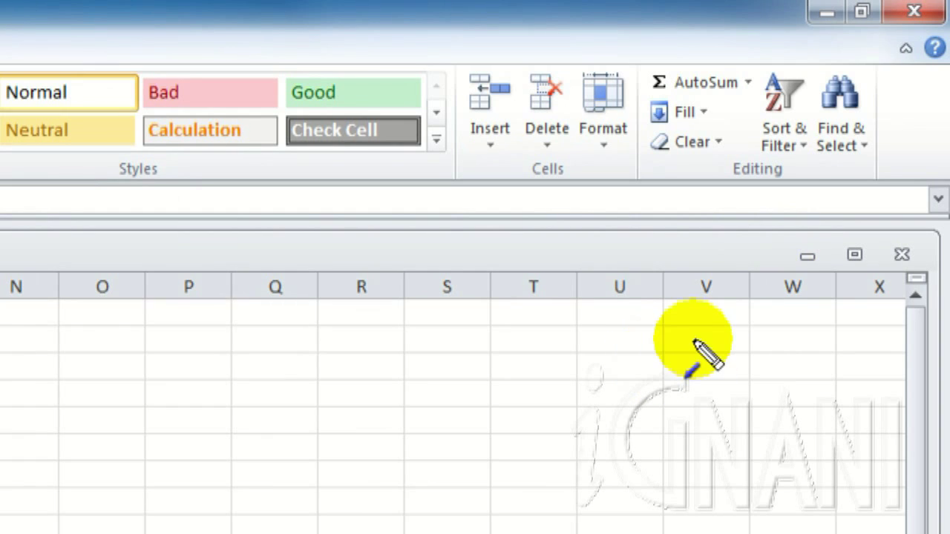
mouse_move(780, 230)
left_mouse_down()
mouse_move(889, 286)
mouse_move(936, 279)
left_mouse_up()
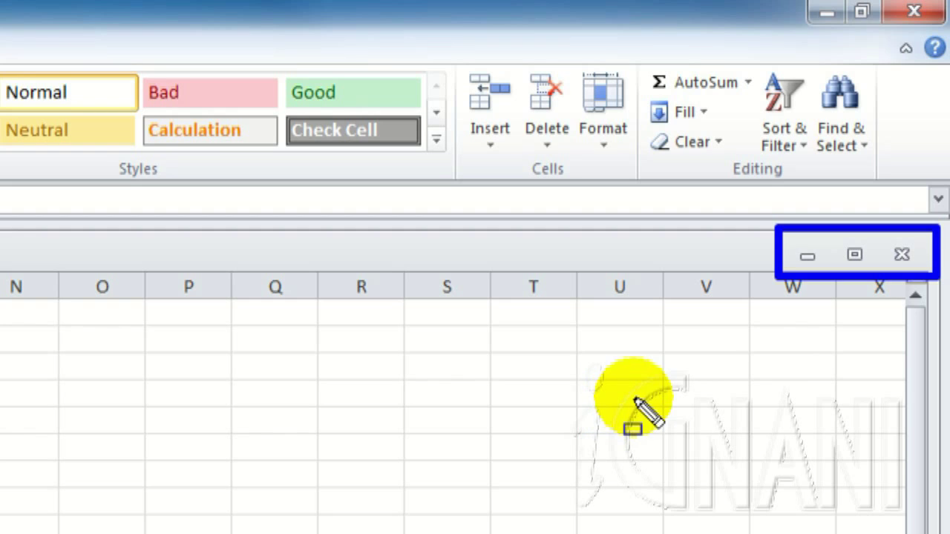
left_click_drag(634, 394, 763, 288)
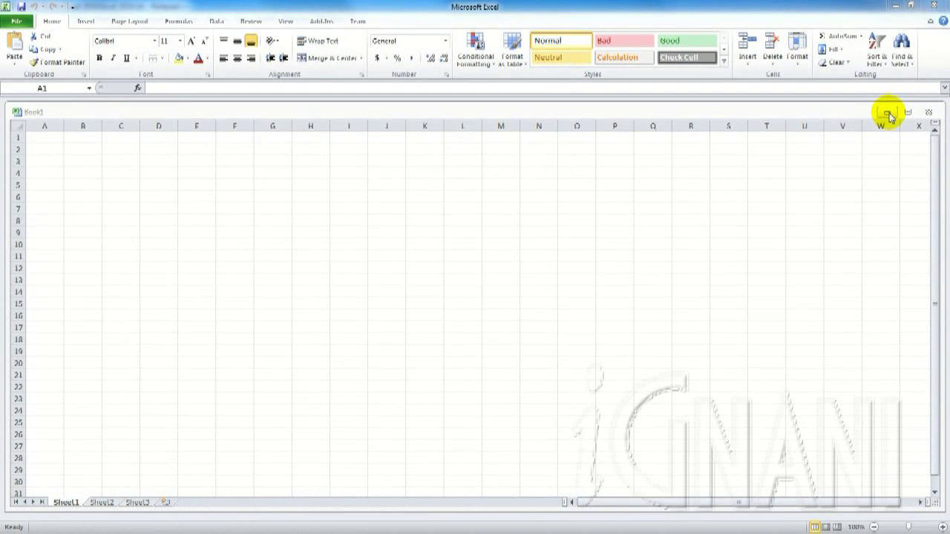
left_click(888, 112)
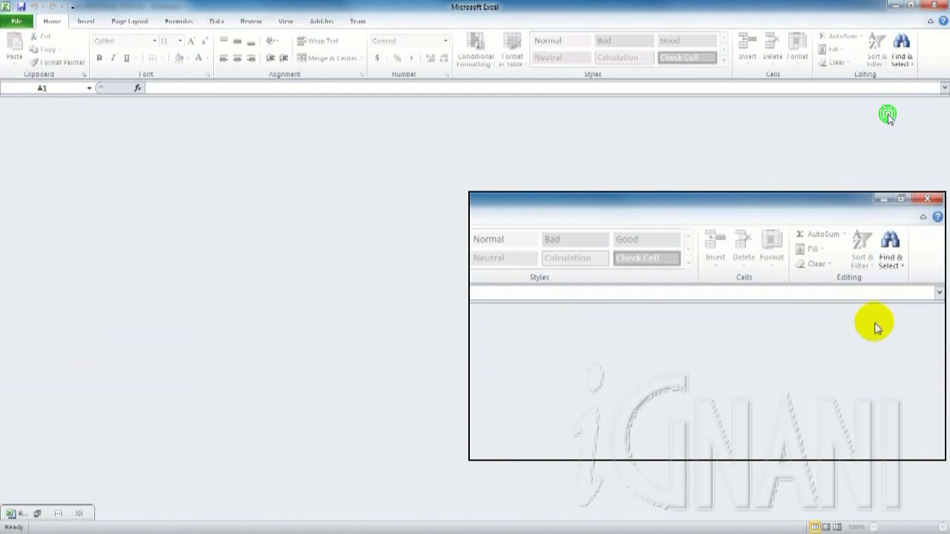
left_click(43, 513)
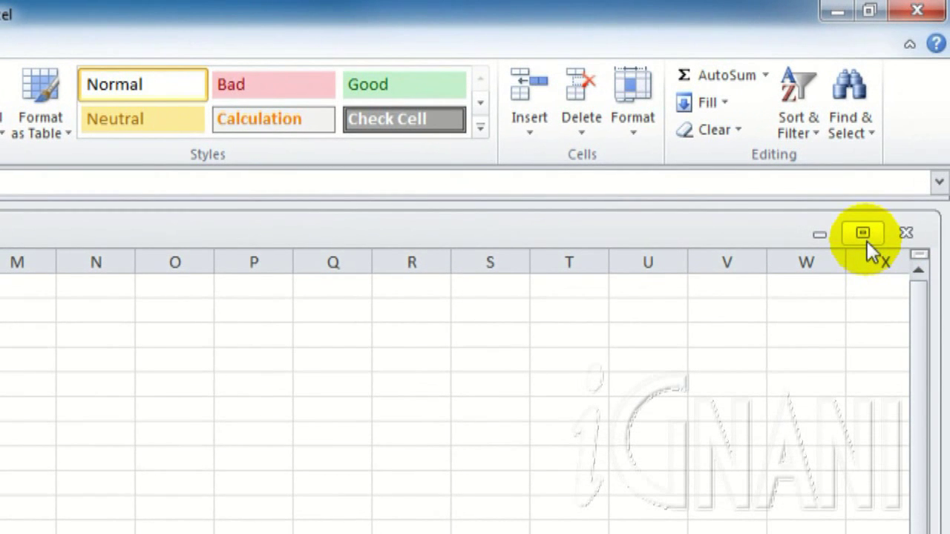
left_click(862, 234)
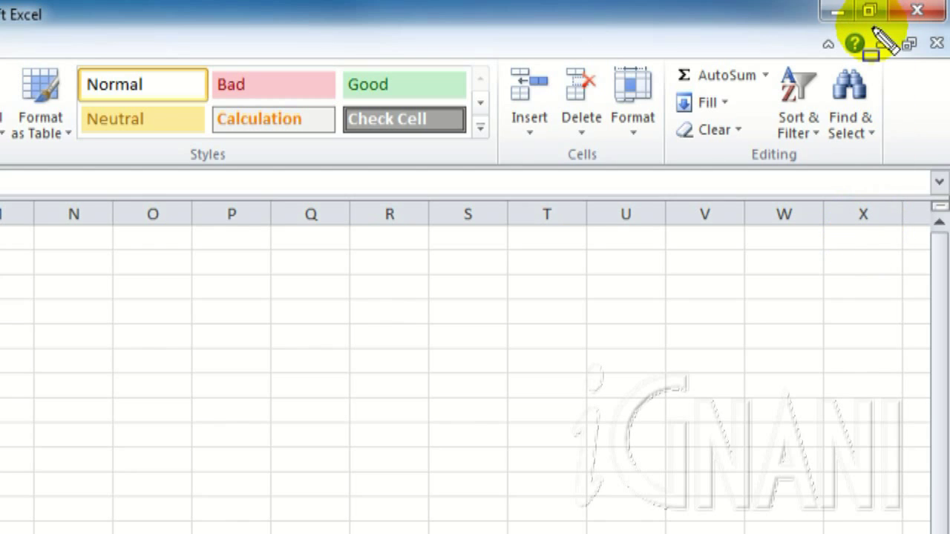
mouse_move(868, 24)
left_mouse_down()
mouse_move(923, 75)
mouse_move(949, 67)
left_mouse_up()
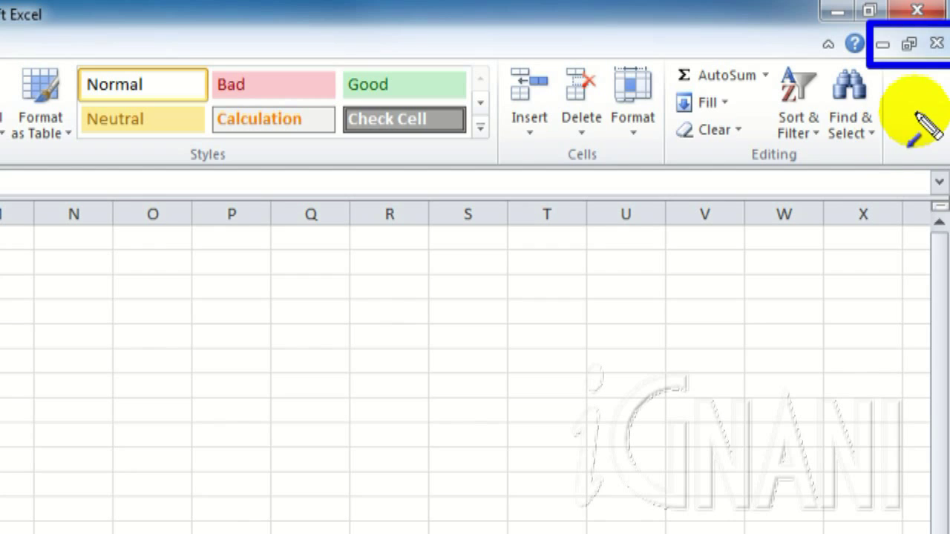
left_click_drag(915, 119, 941, 61)
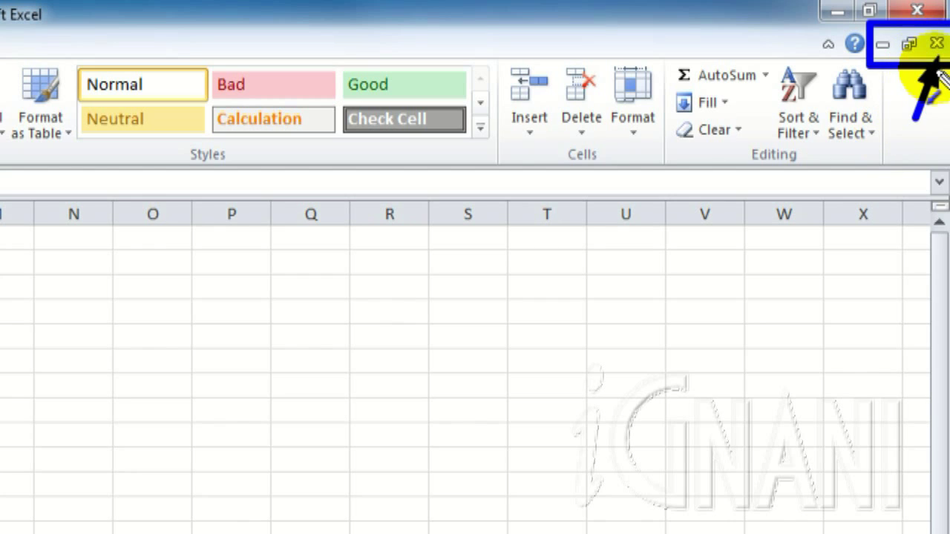
key("Escape")
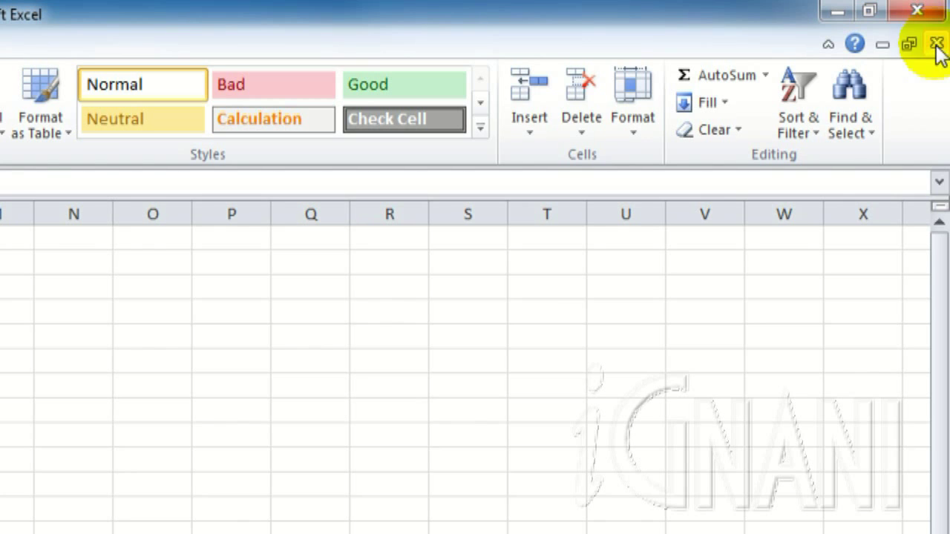
left_click(937, 44)
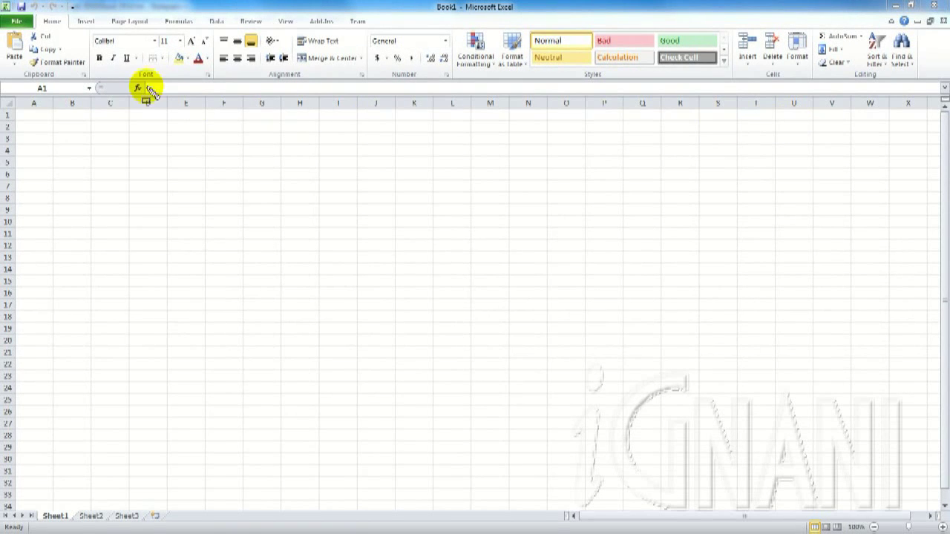
- Enter Hello!!! into cell F2 through the formula bar and reselect F2
left_click_drag(123, 80, 939, 91)
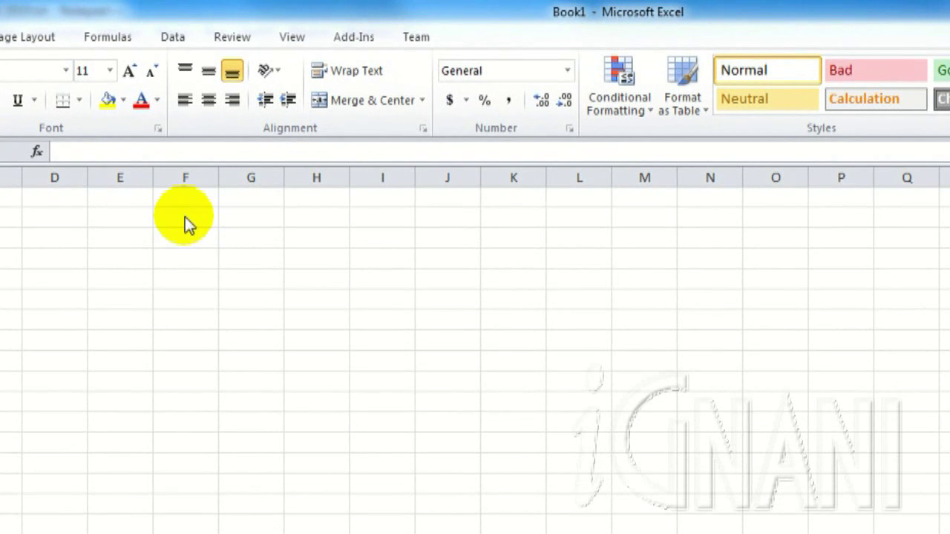
left_click(186, 218)
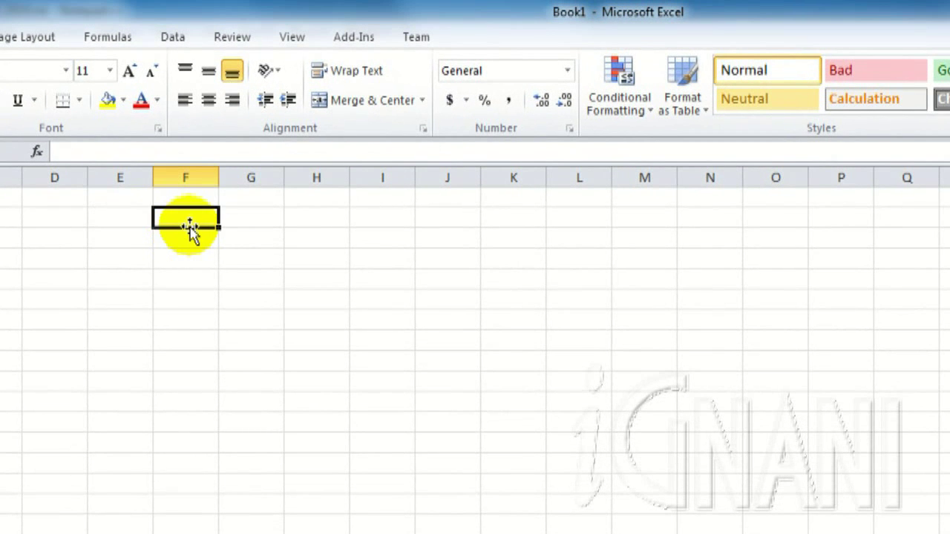
left_click(147, 149)
type("Hello!!!")
key("Return")
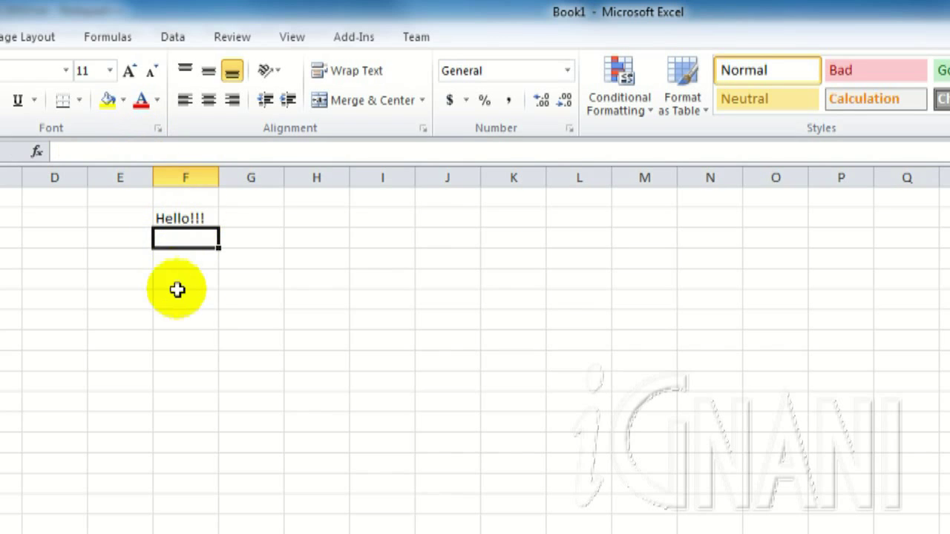
left_click(188, 218)
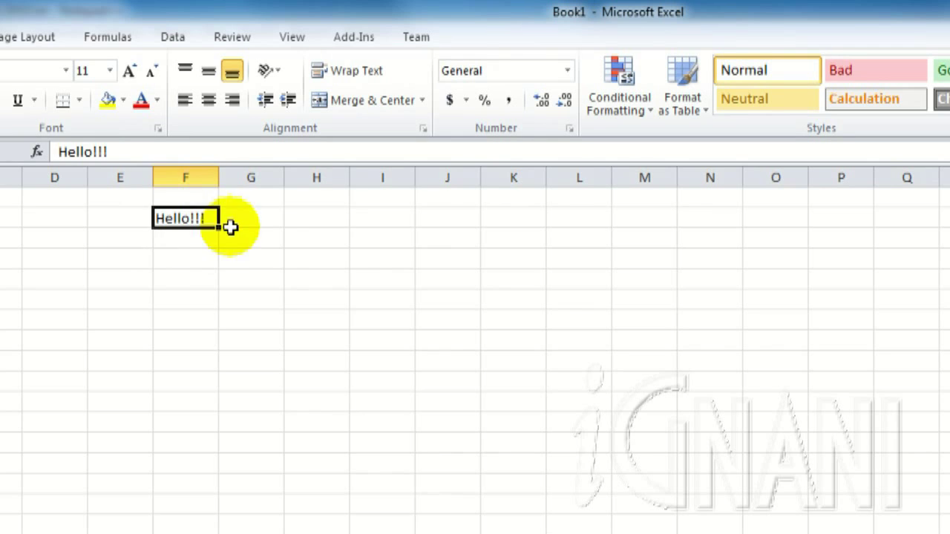
- Replace F2's Hello!!! with the formula =1+2 so the cell displays 3
left_click_drag(159, 151, 45, 151)
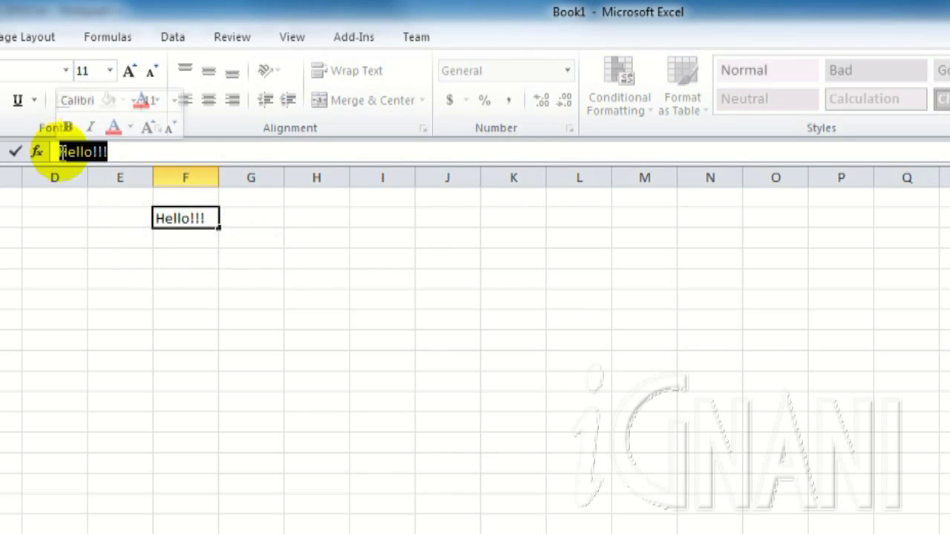
type("=1+2")
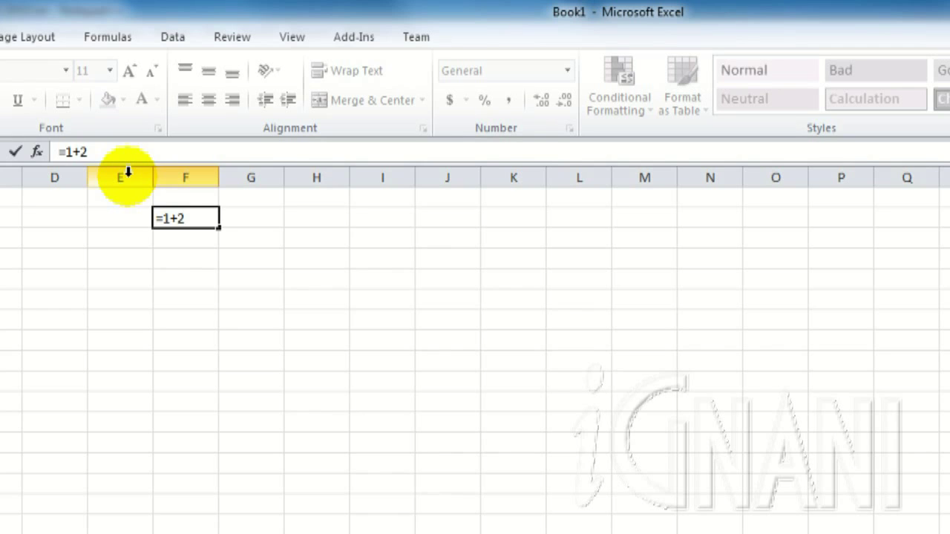
key("Return")
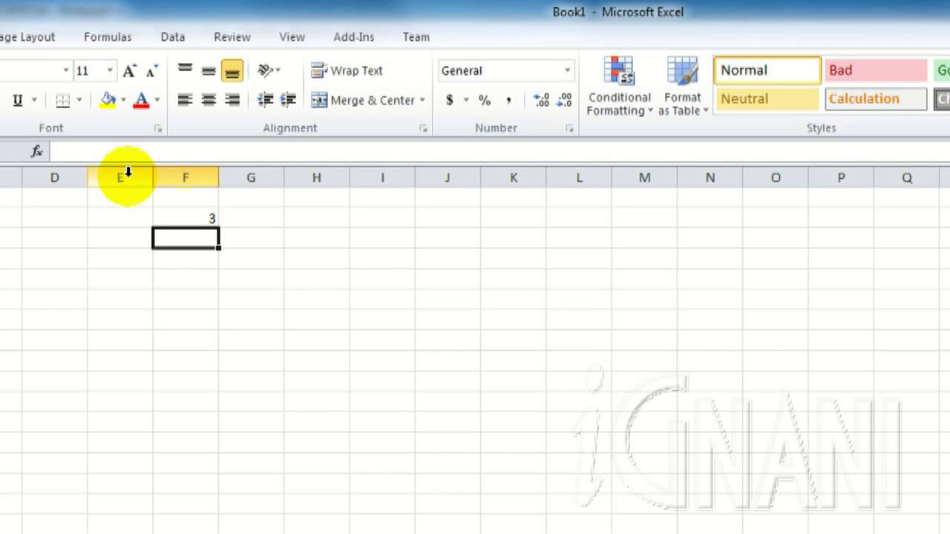
left_click(206, 216)
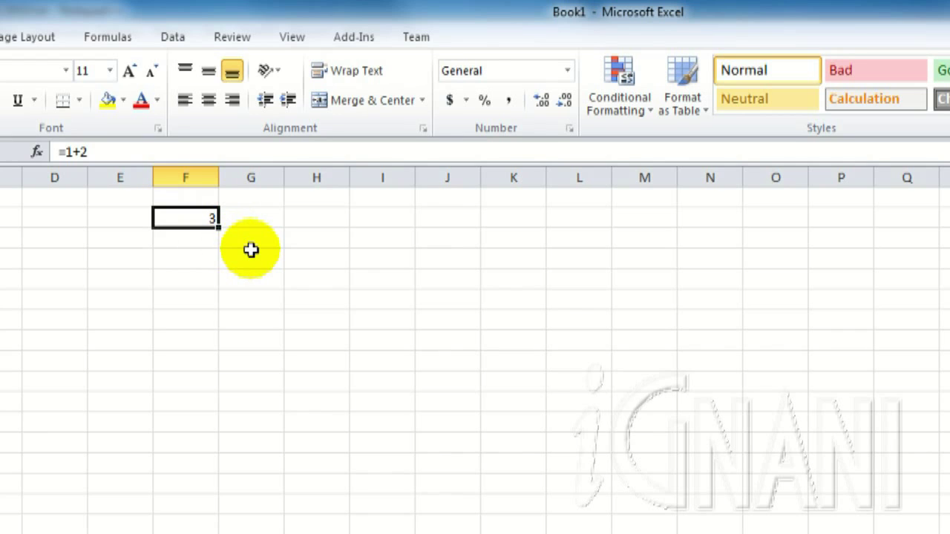
left_click_drag(83, 215, 82, 164)
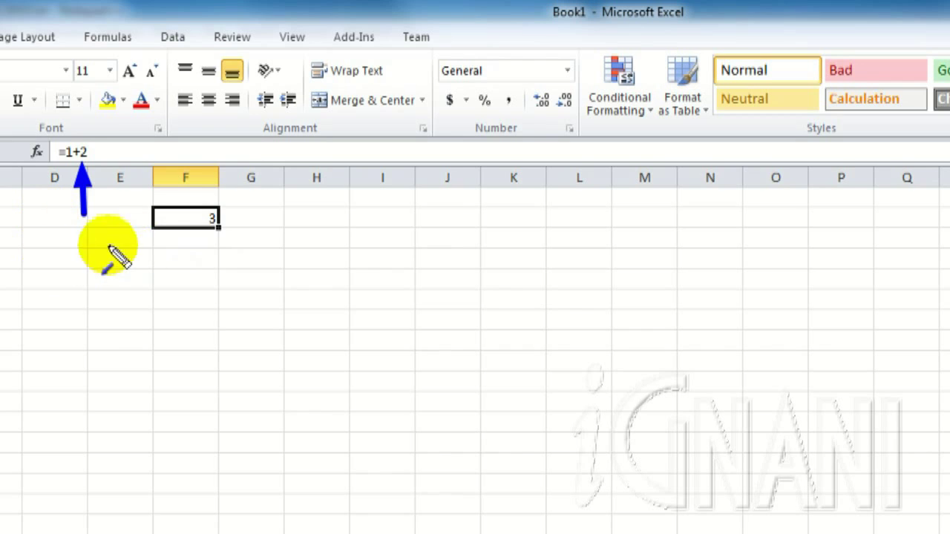
left_click_drag(108, 245, 191, 223)
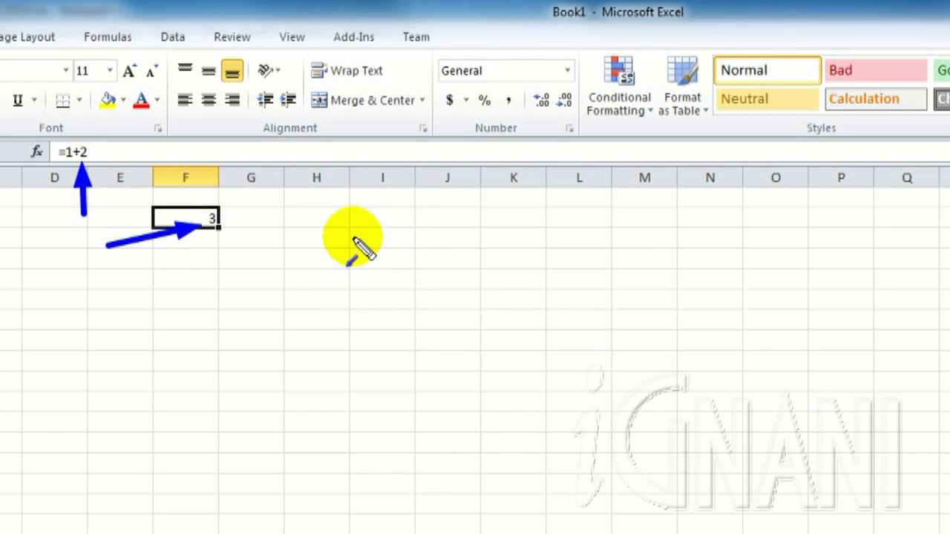
key("Escape")
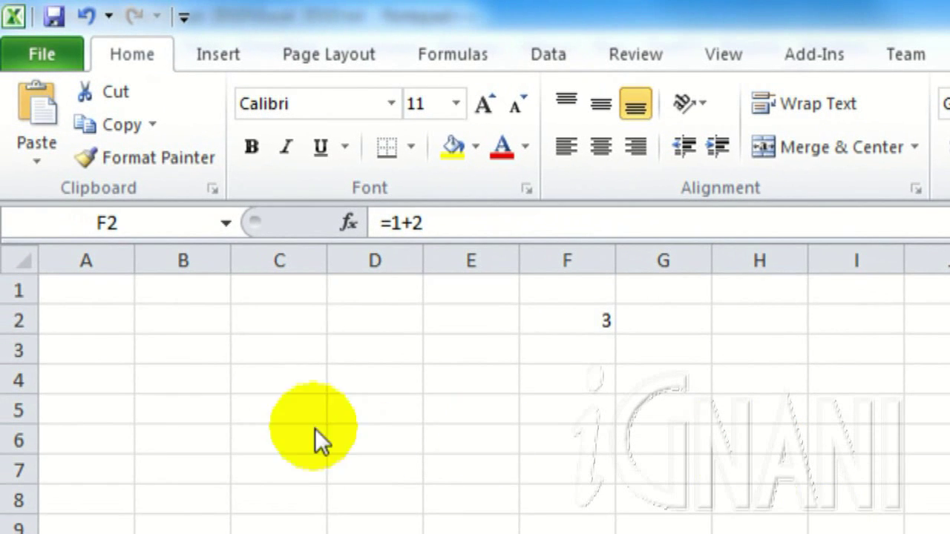
- Jump to cell ABC25 by entering abc25 in the Name Box
key("ctrl+2")
mouse_move(4, 193)
left_mouse_down()
mouse_move(8, 240)
mouse_move(257, 245)
left_mouse_up()
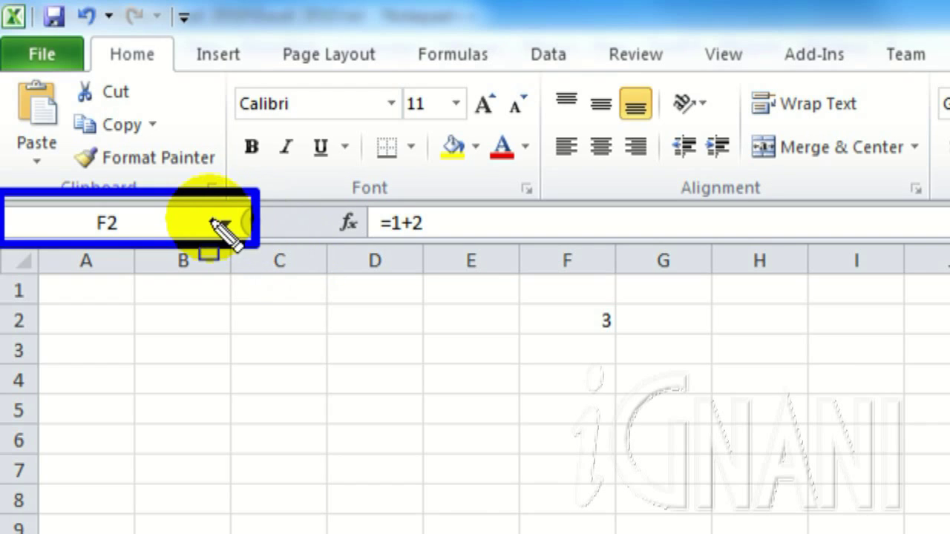
left_click(138, 223)
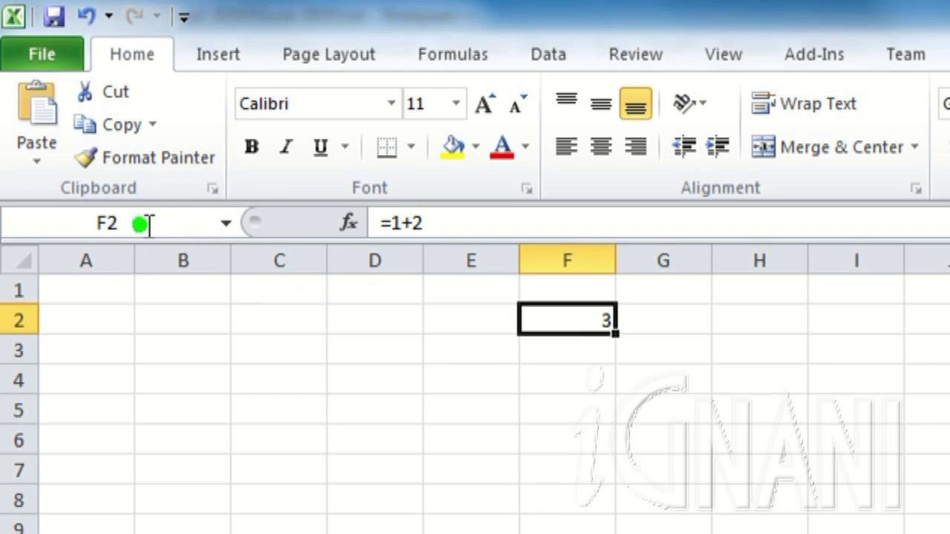
type("abc25")
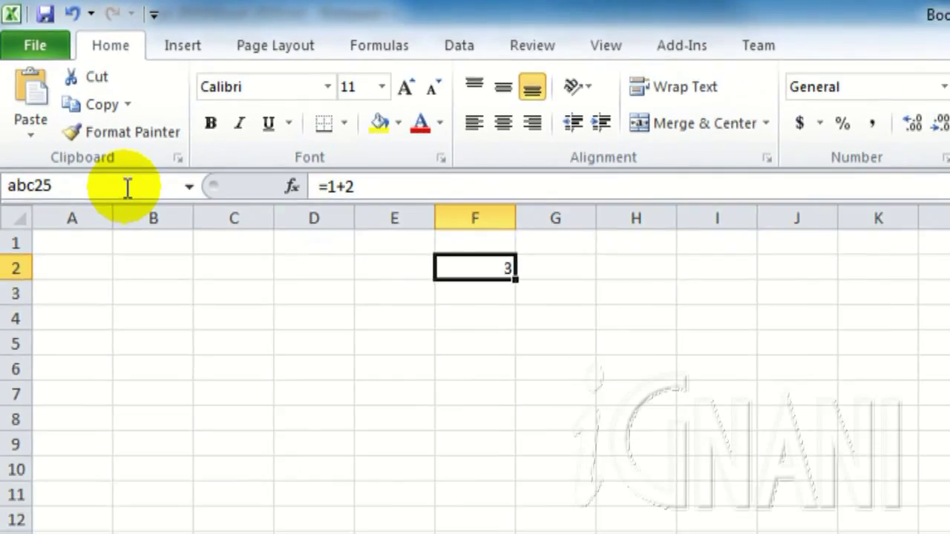
key("Return")
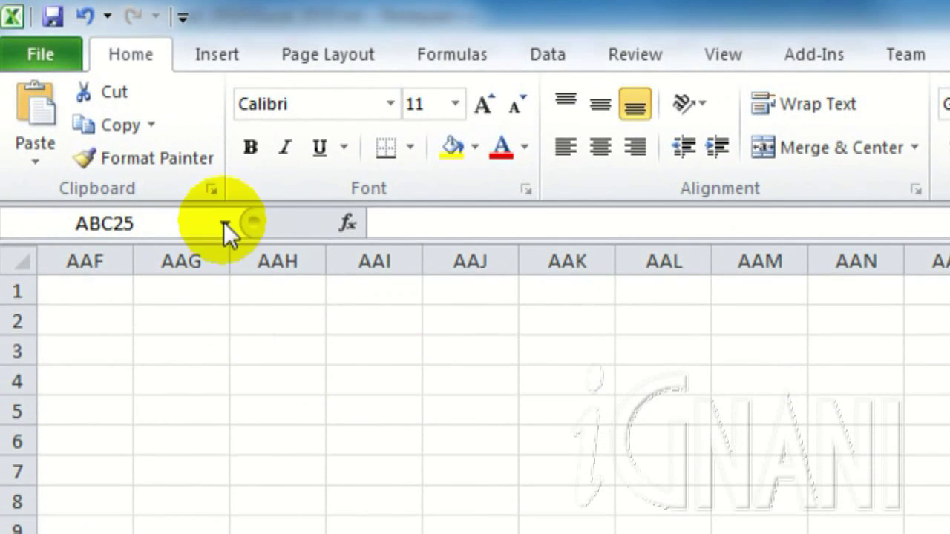
- Open and close the Name Box list, then select the block AAG2:AAI5
left_click(224, 223)
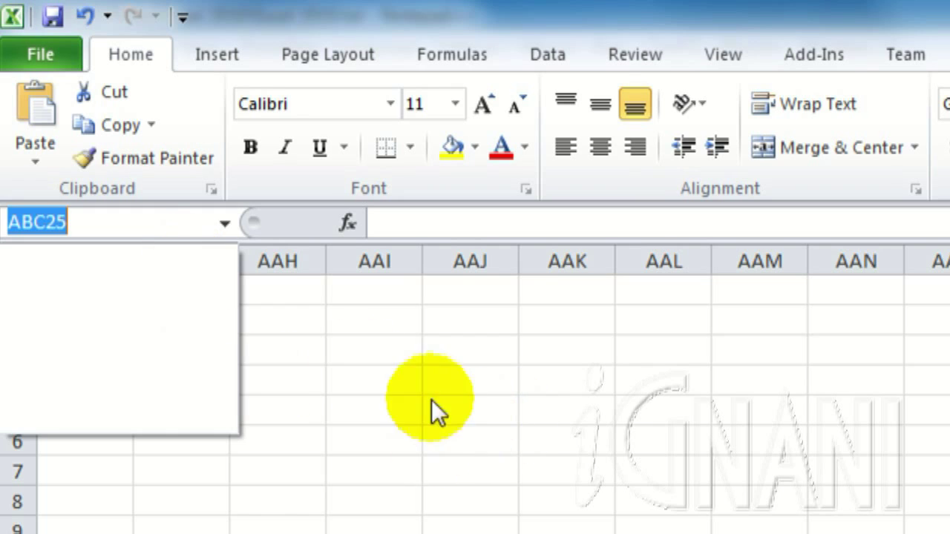
left_click(346, 345)
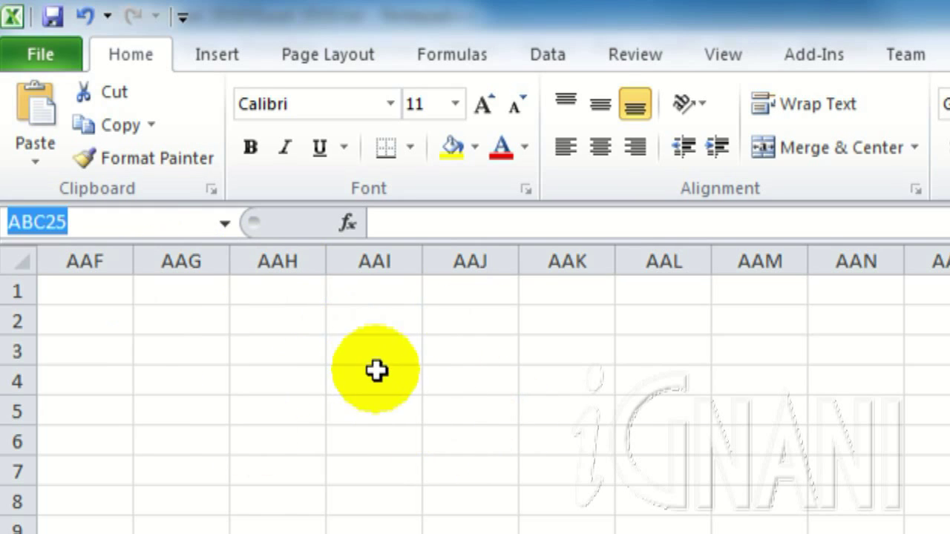
left_click_drag(168, 320, 381, 414)
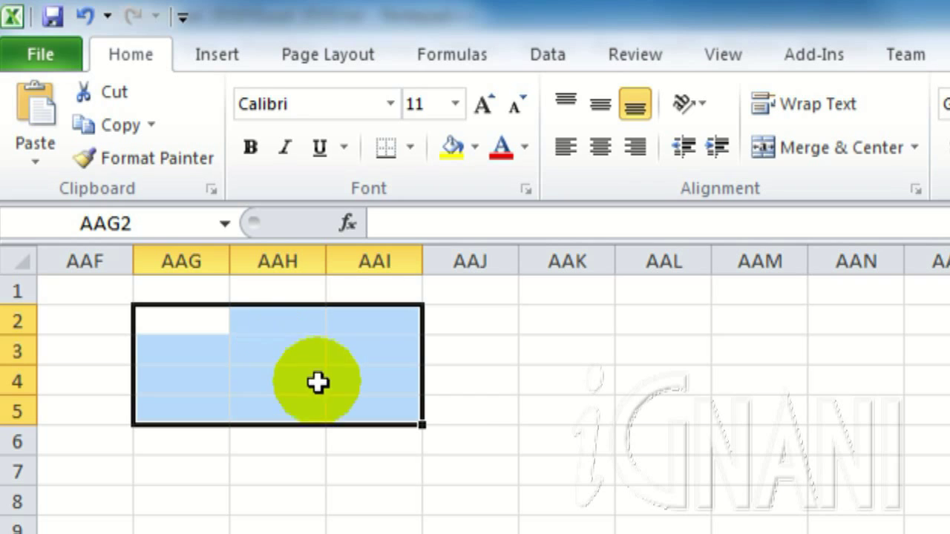
- Select AAG7, select and deselect the whole sheet, then return to A1 with Ctrl+Home
left_click(215, 470)
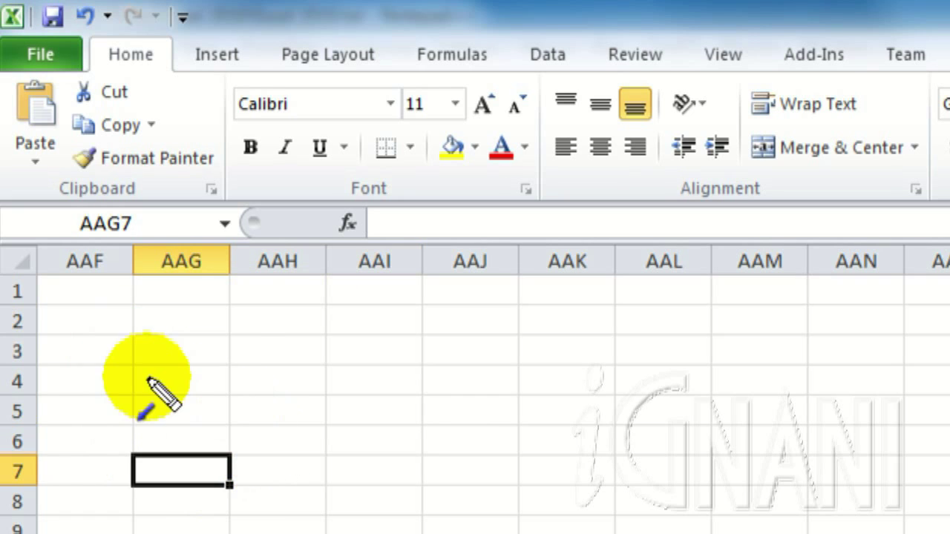
left_click_drag(181, 387, 32, 269)
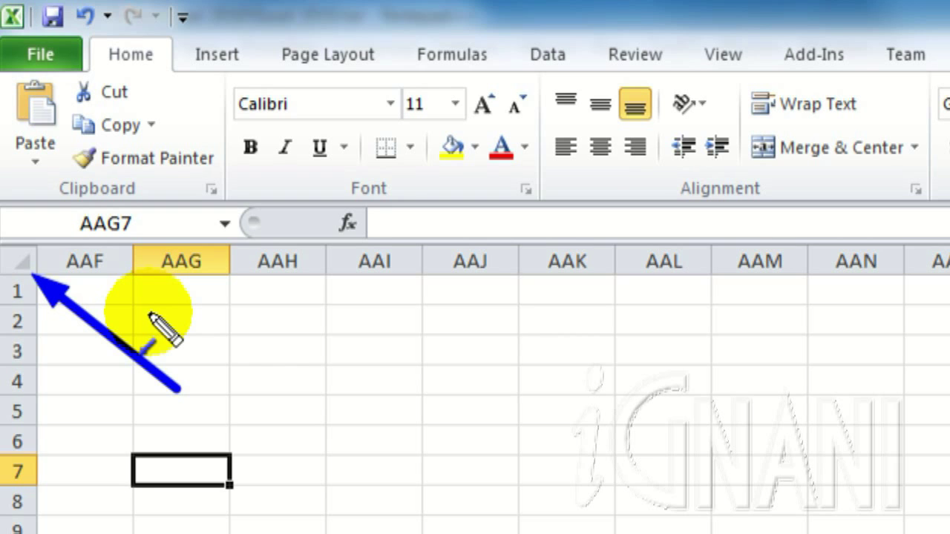
key("Escape")
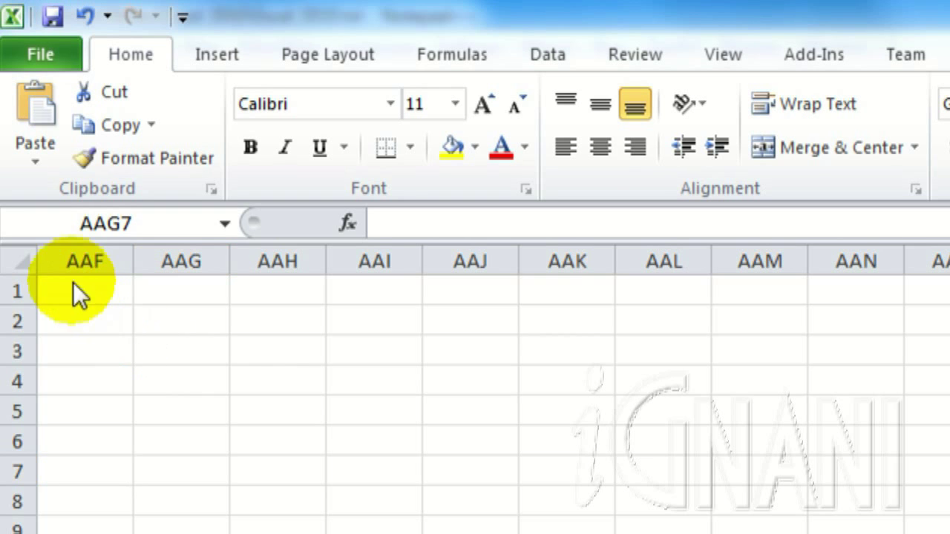
left_click(26, 261)
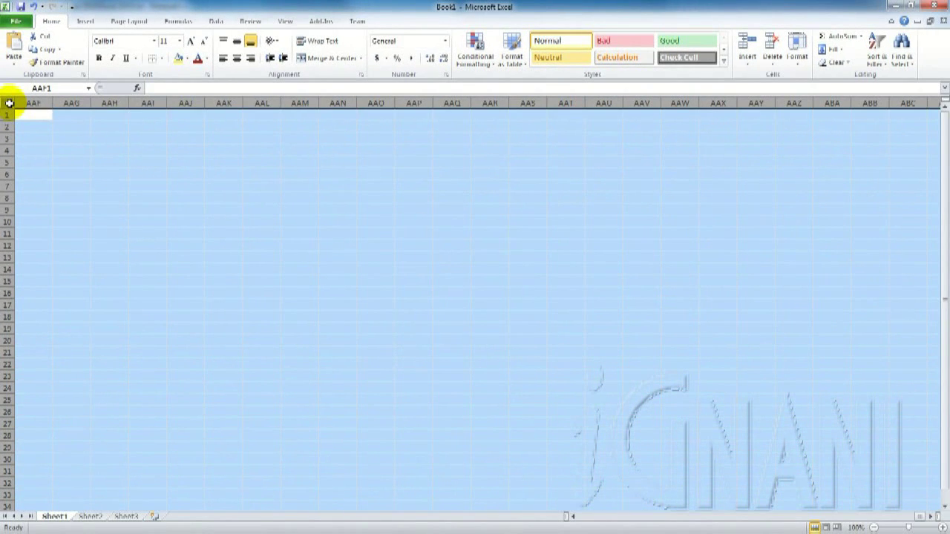
left_click(28, 113)
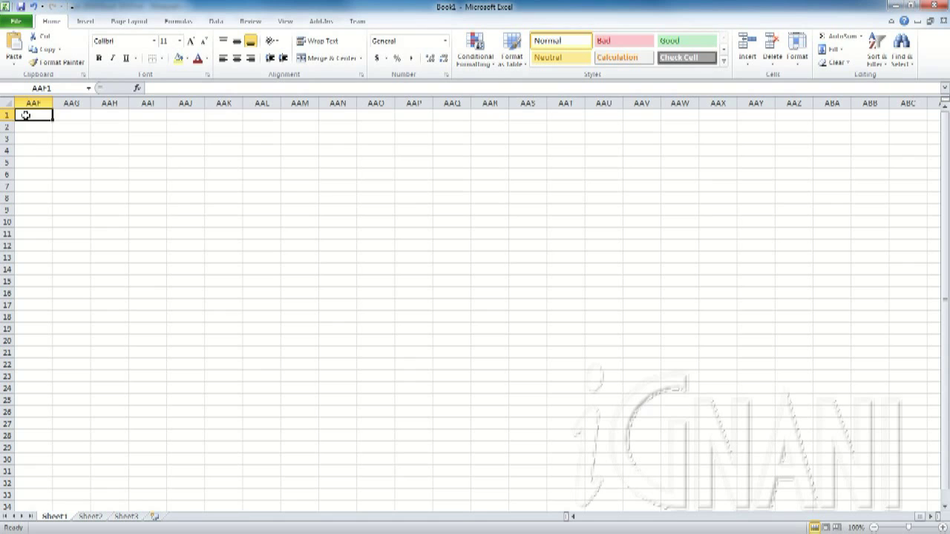
key("ctrl+Home")
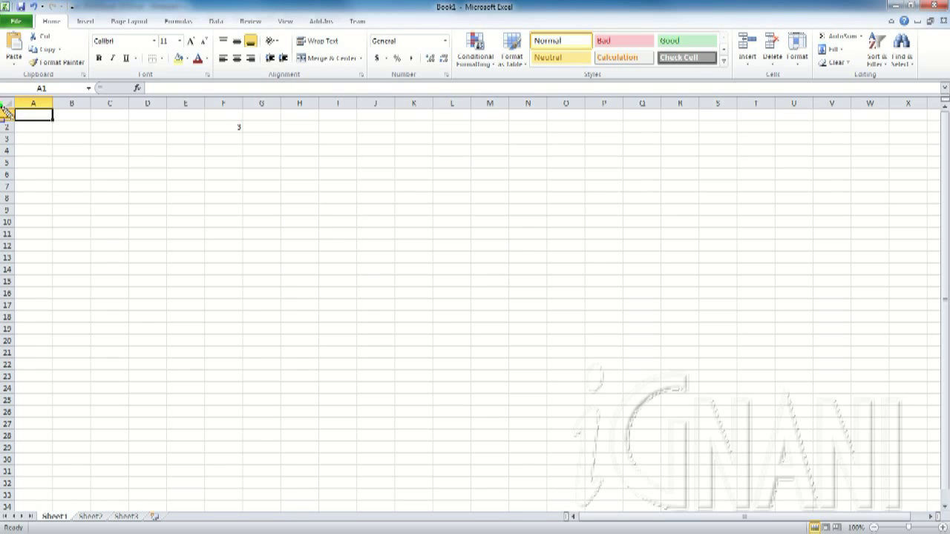
left_click_drag(36, 184, 19, 505)
key("ctrl+Down")
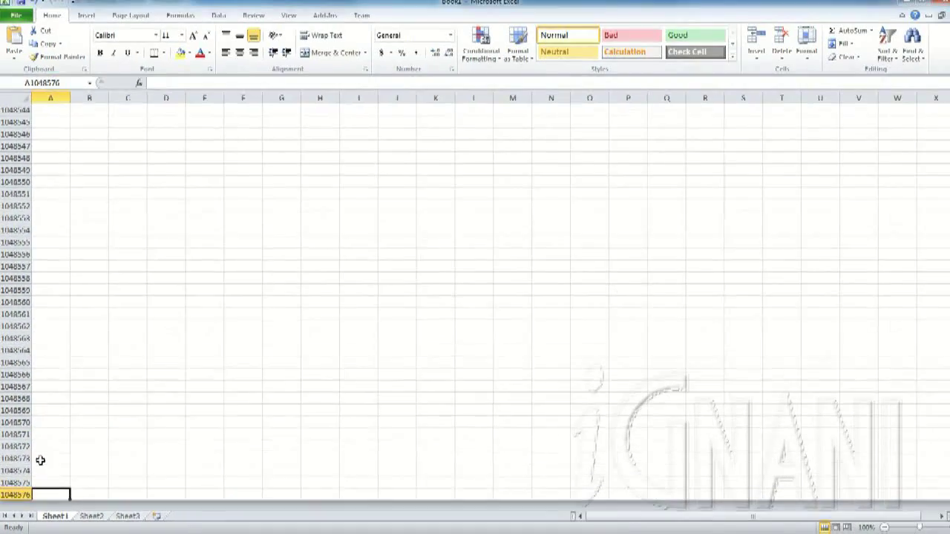
key("ctrl+Home")
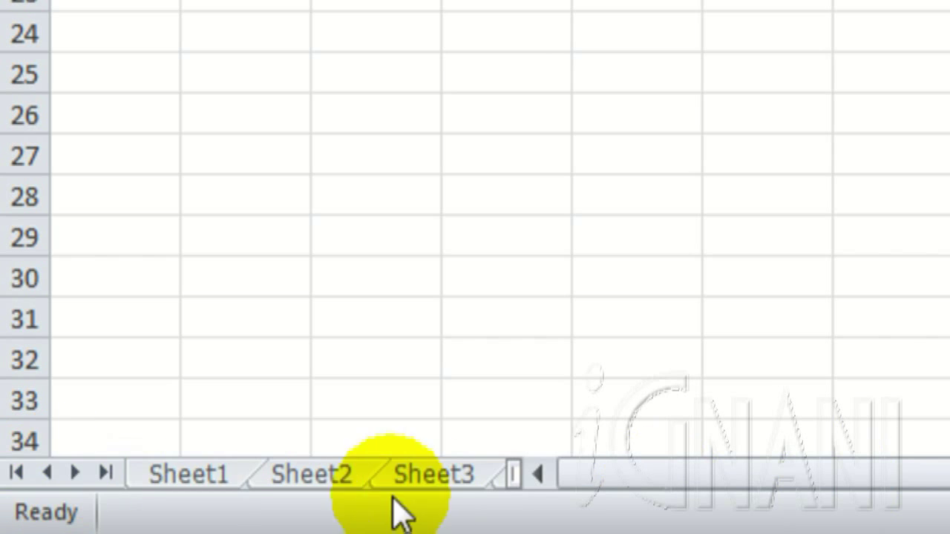
- Scroll the sheet tabs forward five times, back four times, then to the first tabs
left_click(769, 331)
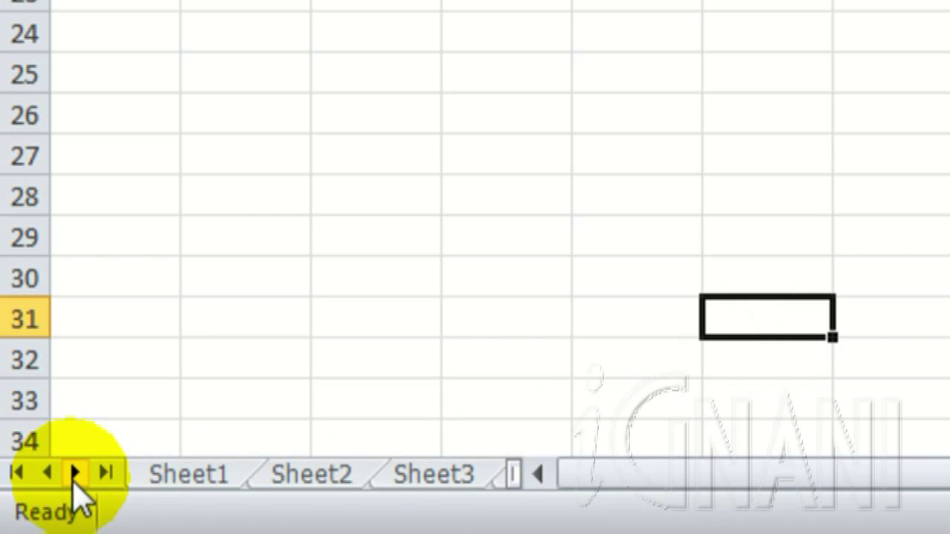
left_click(75, 472)
left_click(74, 474)
left_click(75, 473)
left_click(74, 473)
left_click(74, 473)
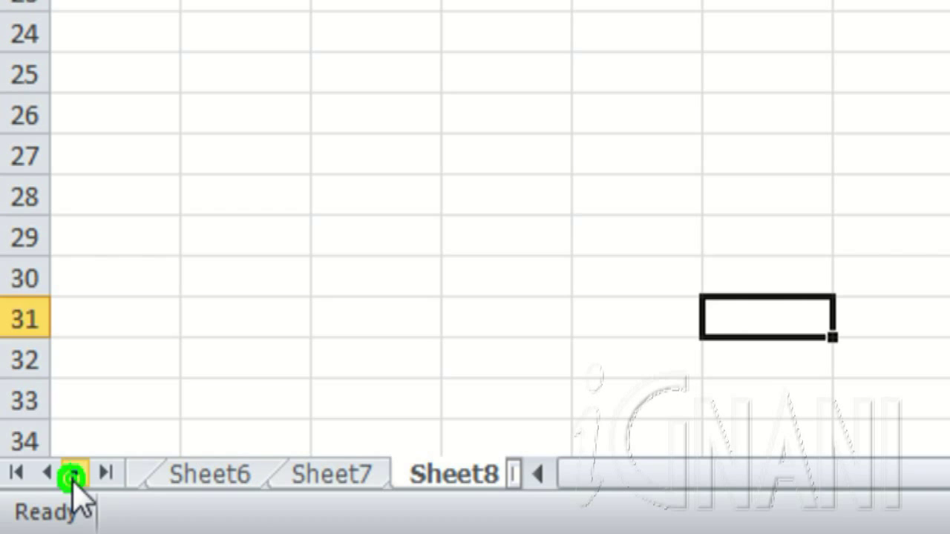
right_click(46, 473)
left_click(46, 473)
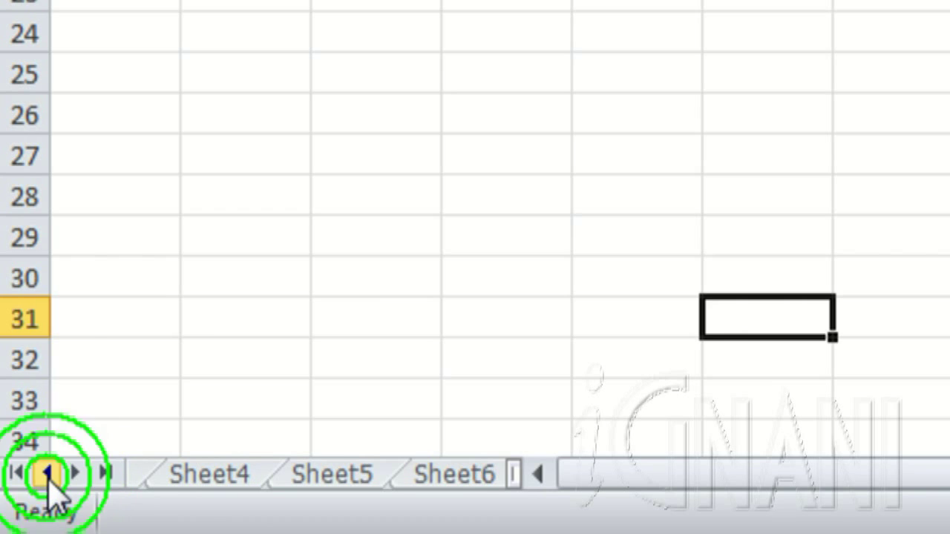
left_click(46, 473)
left_click(46, 473)
left_click(46, 472)
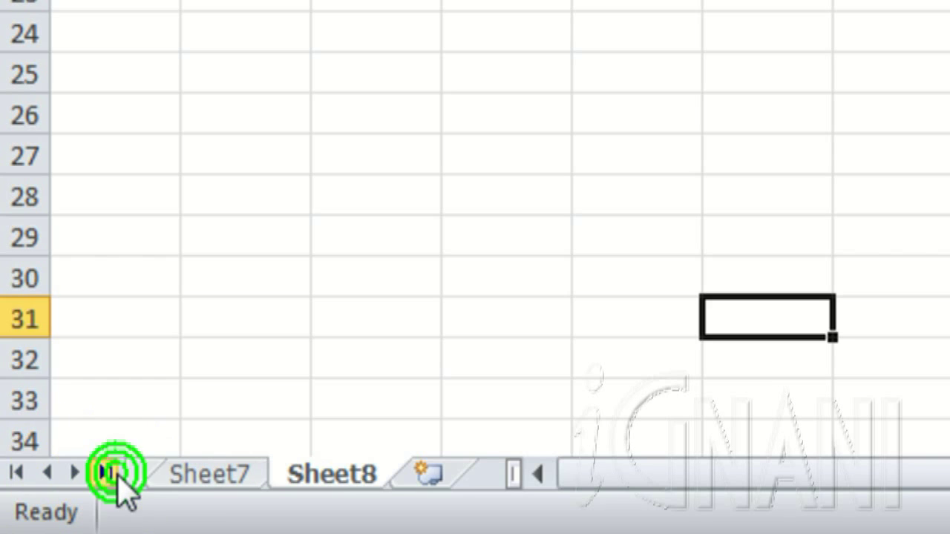
left_click(17, 473)
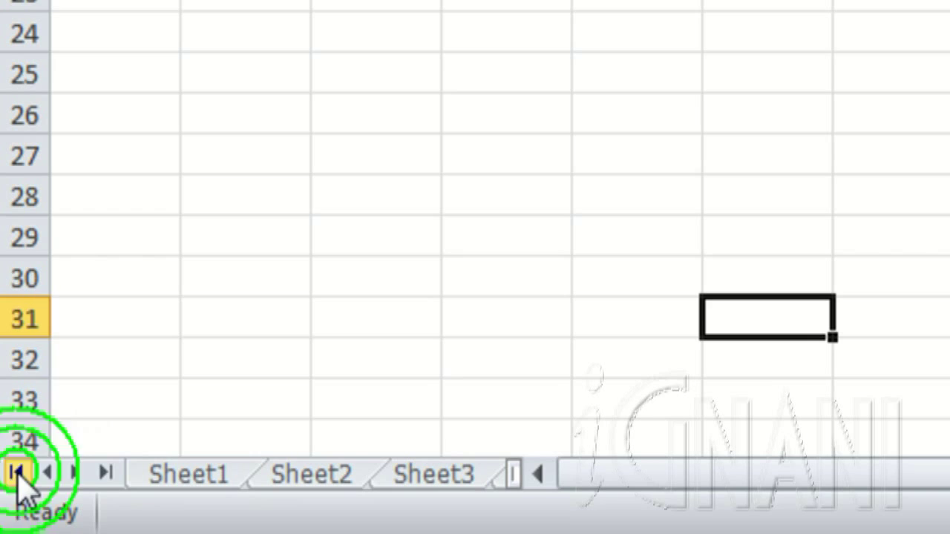
- Switch through Sheet1, Sheet2, Sheet3 and Sheet4, then scroll the tabs to the last sheets
mouse_move(138, 475)
left_mouse_down()
mouse_move(142, 449)
mouse_move(130, 447)
mouse_move(128, 486)
mouse_move(329, 509)
mouse_move(516, 512)
left_mouse_up()
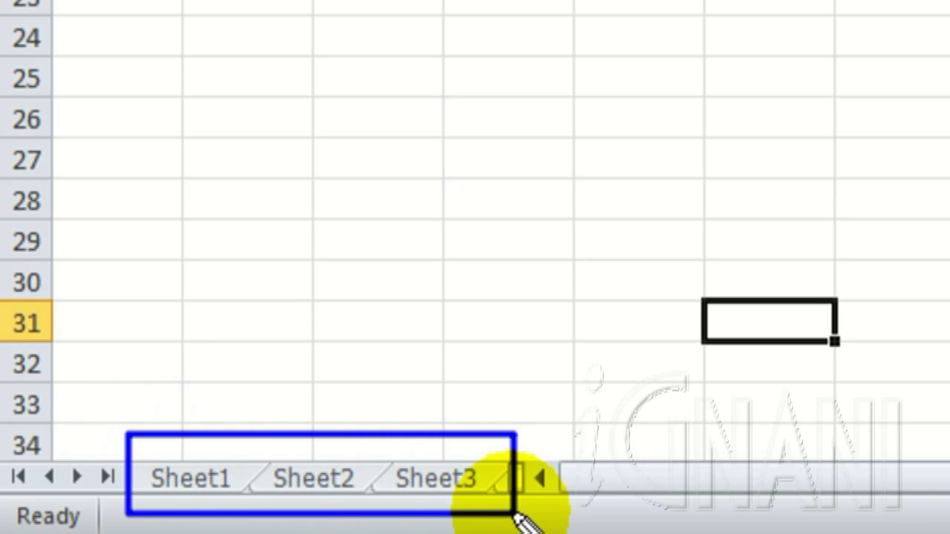
left_click_drag(273, 329, 236, 452)
left_click_drag(339, 368, 338, 452)
left_click_drag(436, 385, 437, 456)
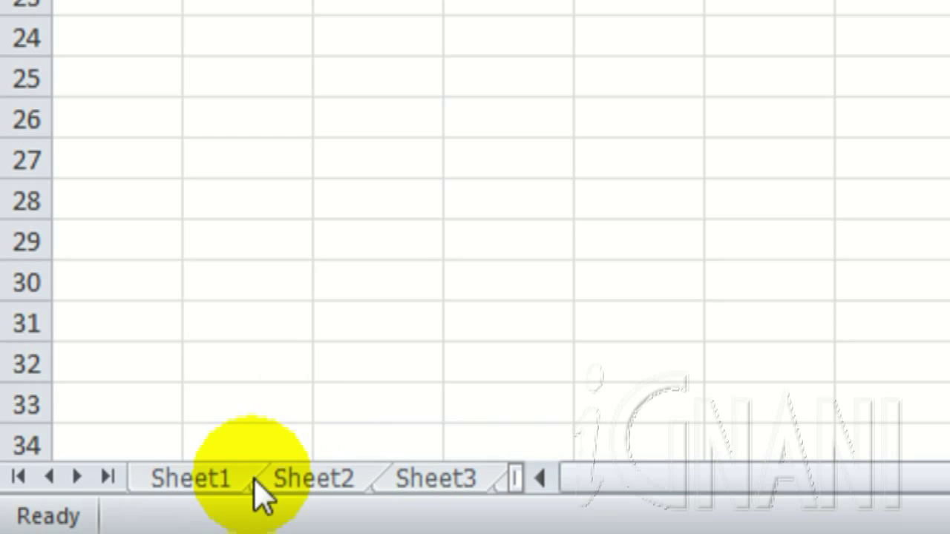
left_click(227, 485)
left_click(323, 484)
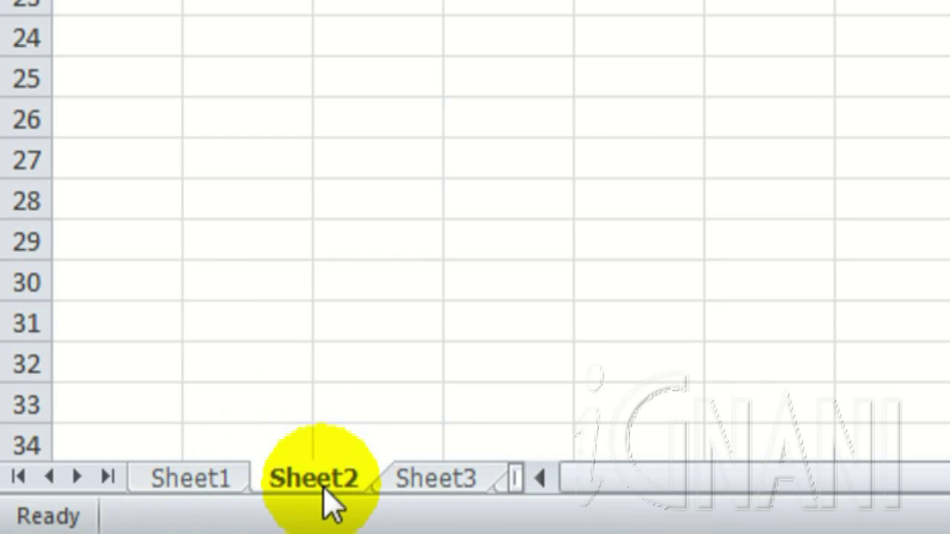
left_click(441, 485)
left_click(443, 483)
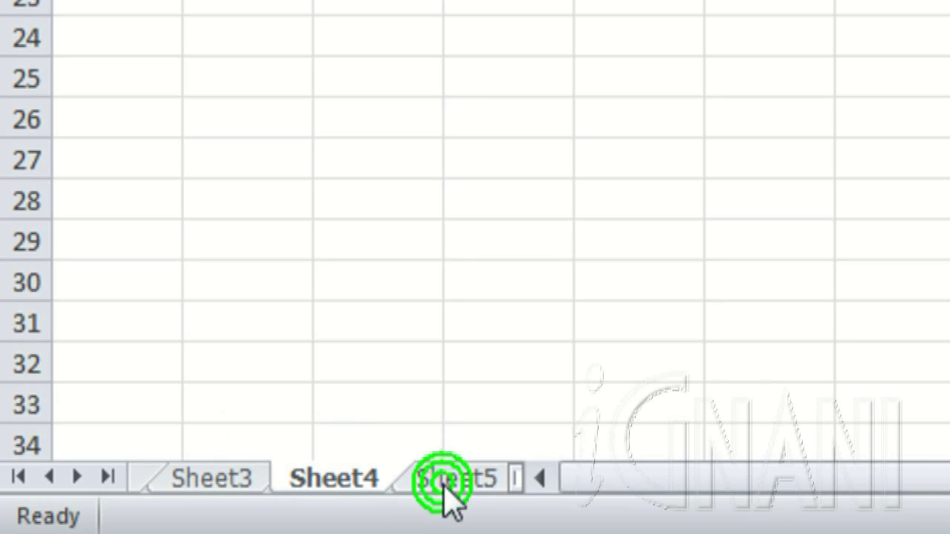
left_click(108, 477)
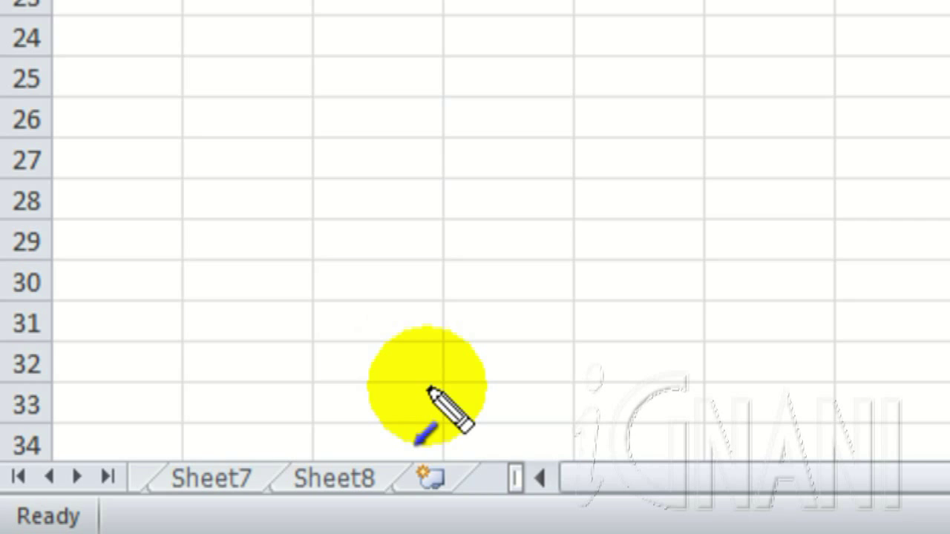
- Add worksheet Sheet9 after Sheet8 using the Insert Worksheet tab
left_click_drag(416, 369, 439, 460)
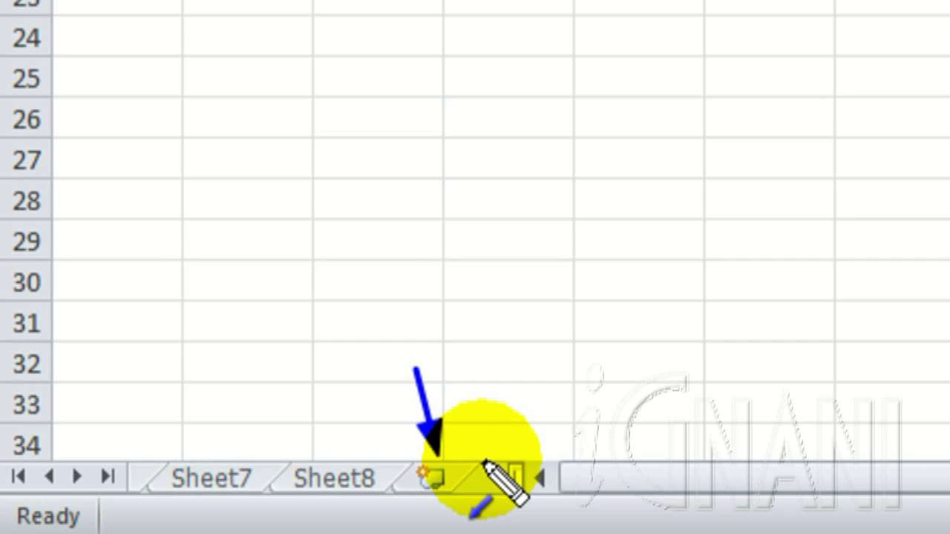
key("Escape")
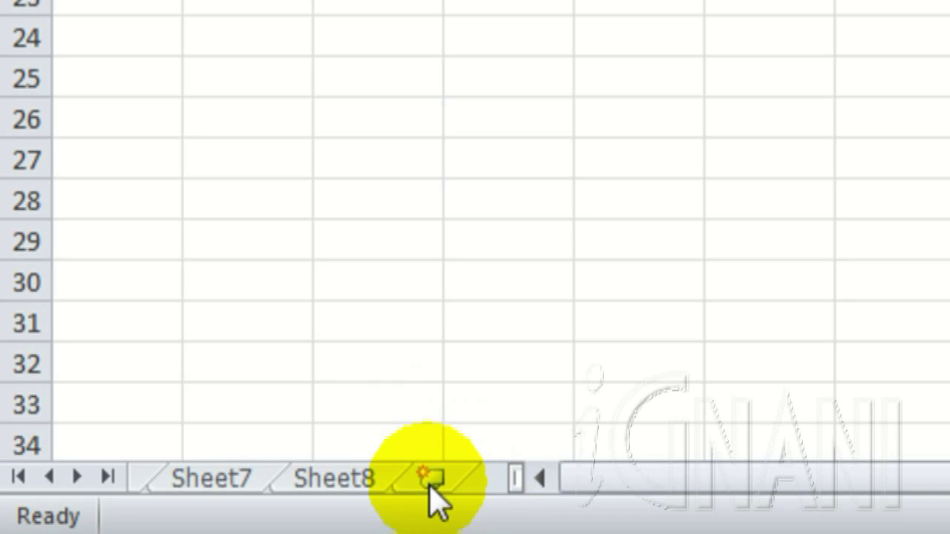
left_click(433, 482)
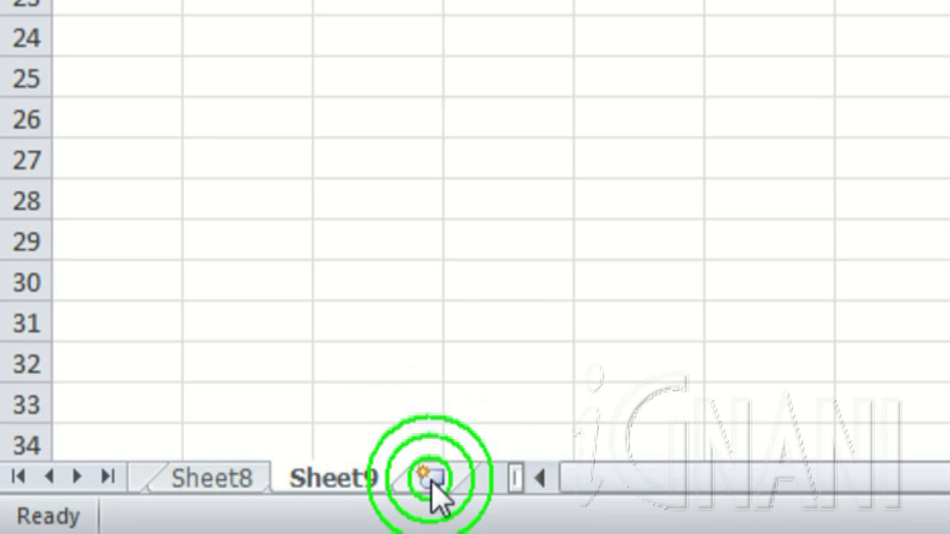
mouse_move(462, 312)
left_mouse_down()
mouse_move(439, 386)
mouse_move(369, 450)
left_mouse_up()
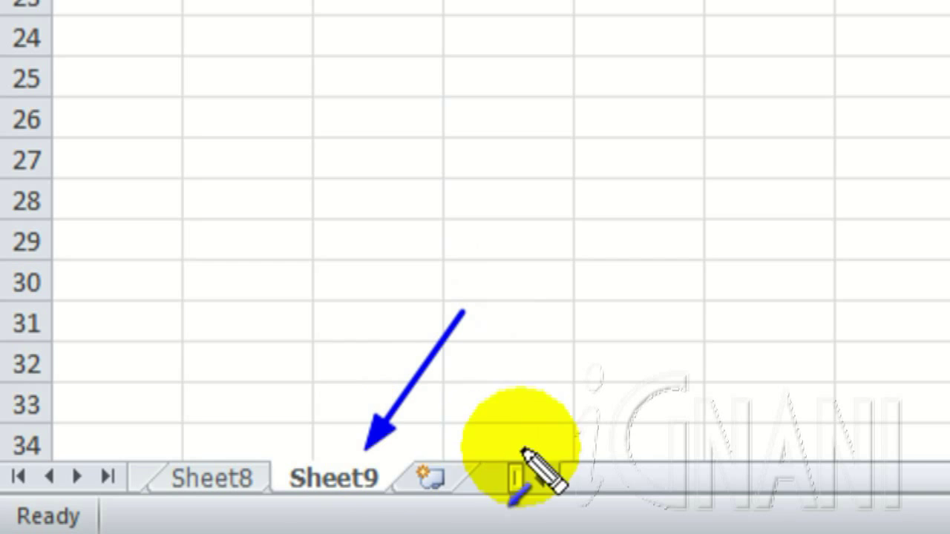
key("Escape")
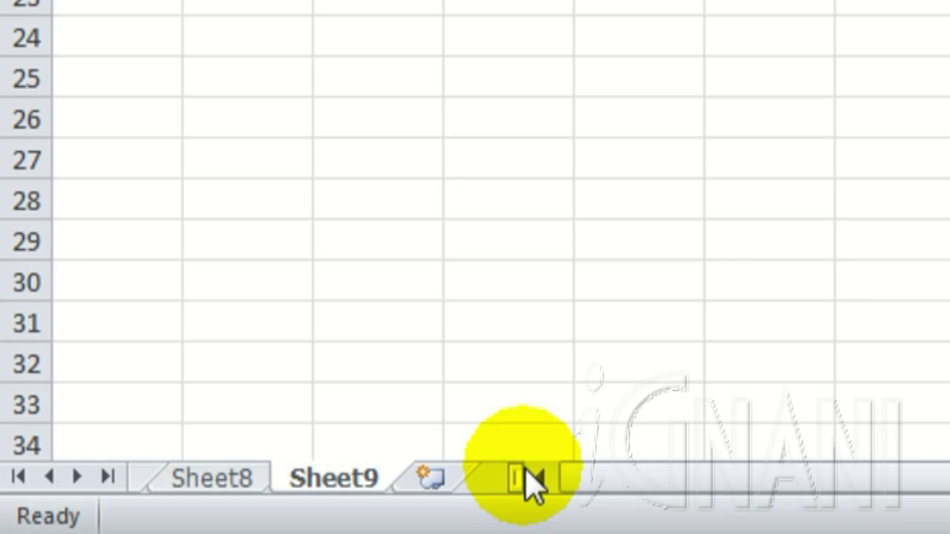
key("ctrl+2")
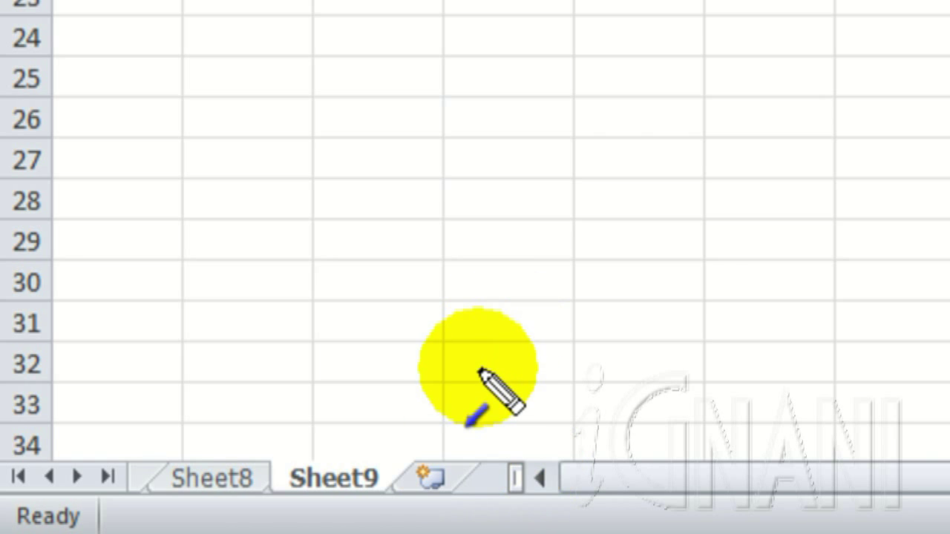
left_click_drag(479, 361, 509, 455)
key("Escape")
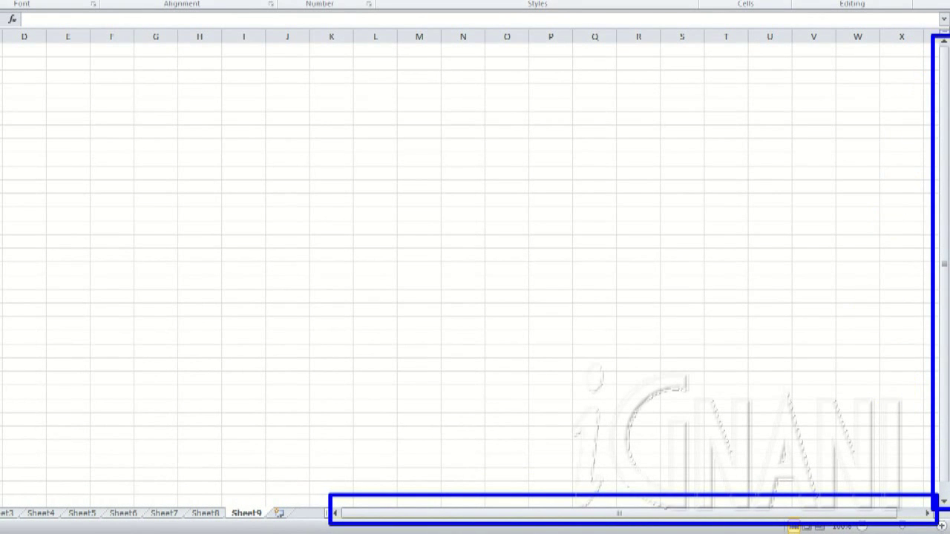
left_click(928, 513)
left_click(335, 513)
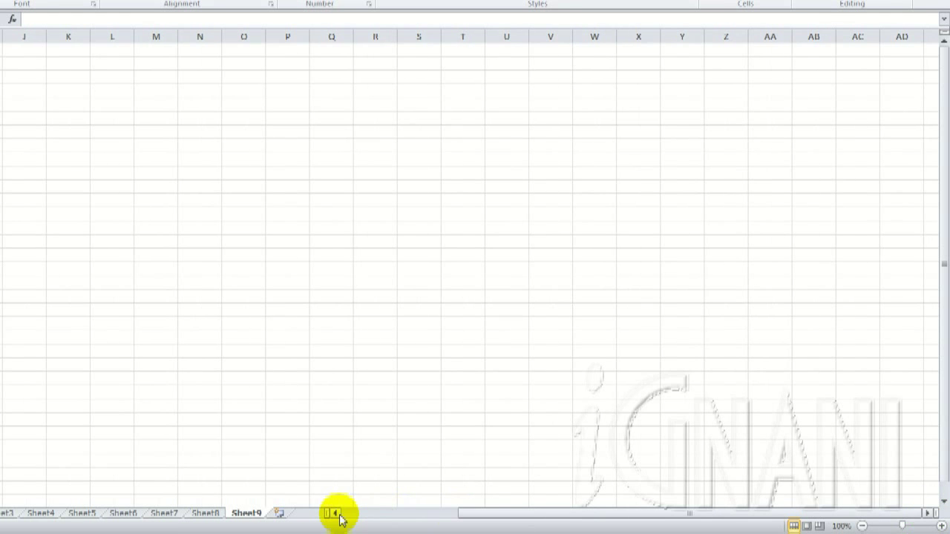
left_click(336, 513)
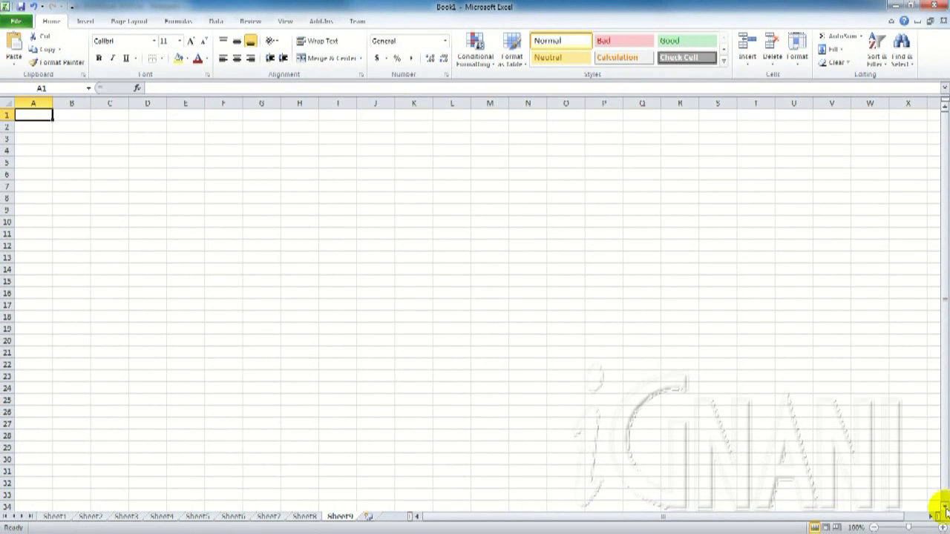
left_click(944, 511)
left_click(945, 509)
left_click(944, 110)
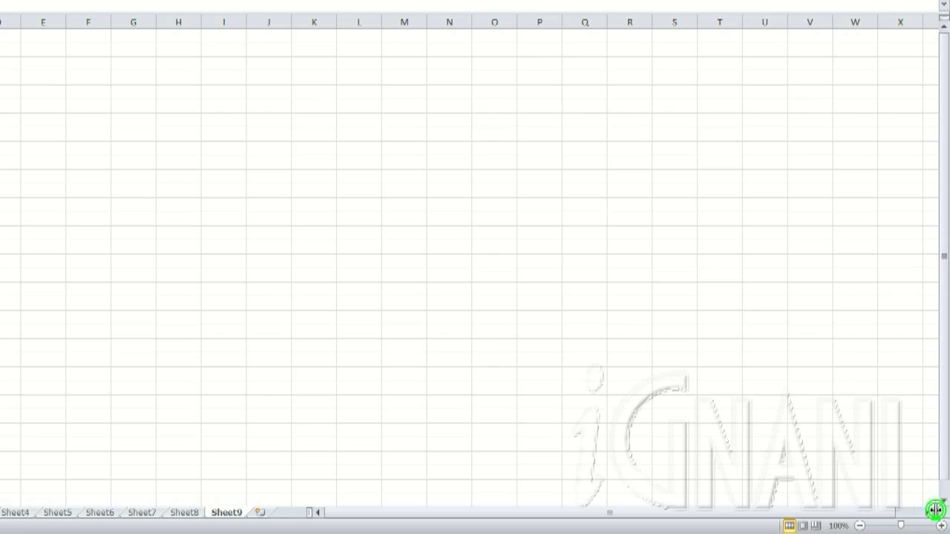
left_click_drag(935, 511, 357, 503)
left_click(257, 277)
key("Right")
key("Right")
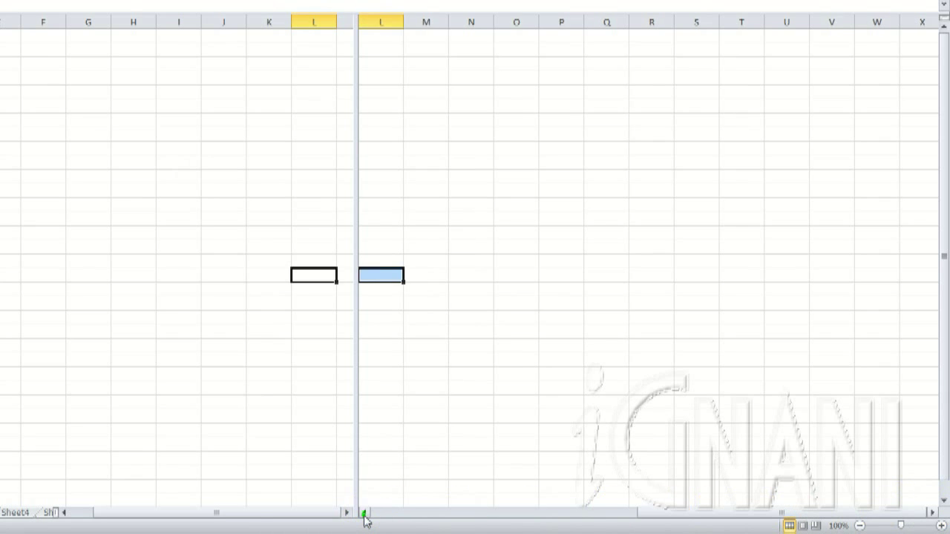
left_click_drag(364, 520, 346, 513)
left_click_drag(356, 314, 355, 313)
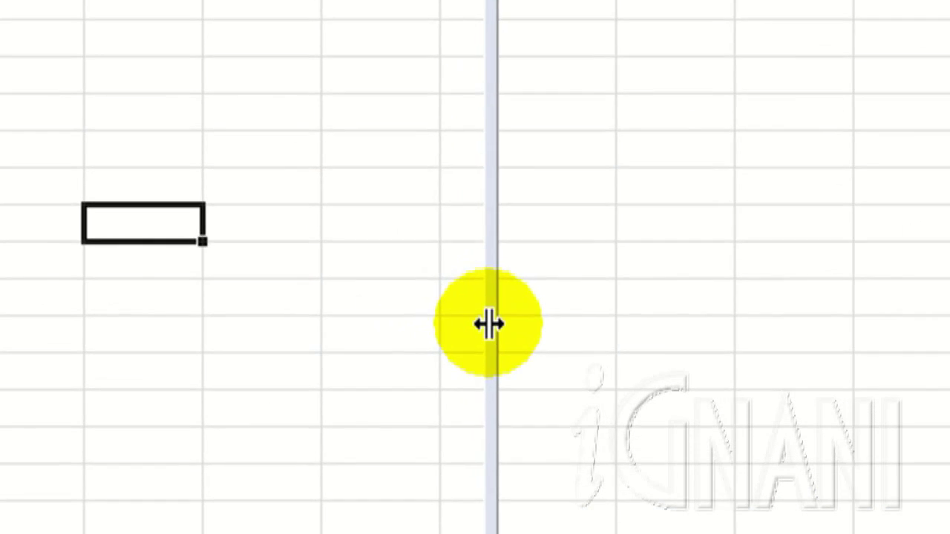
double_click(491, 324)
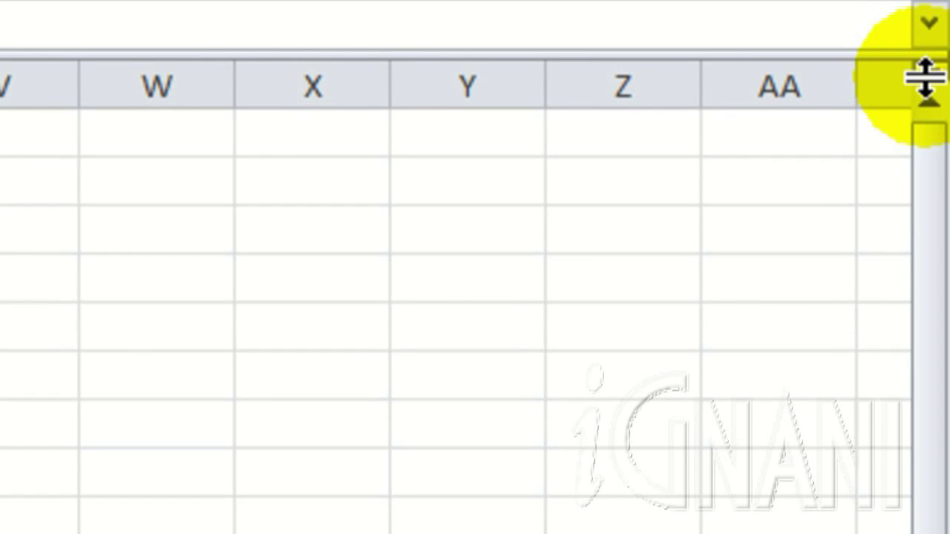
- Split Sheet9 into upper and lower panes and scroll the upper pane down a few rows
left_click_drag(926, 76, 938, 257)
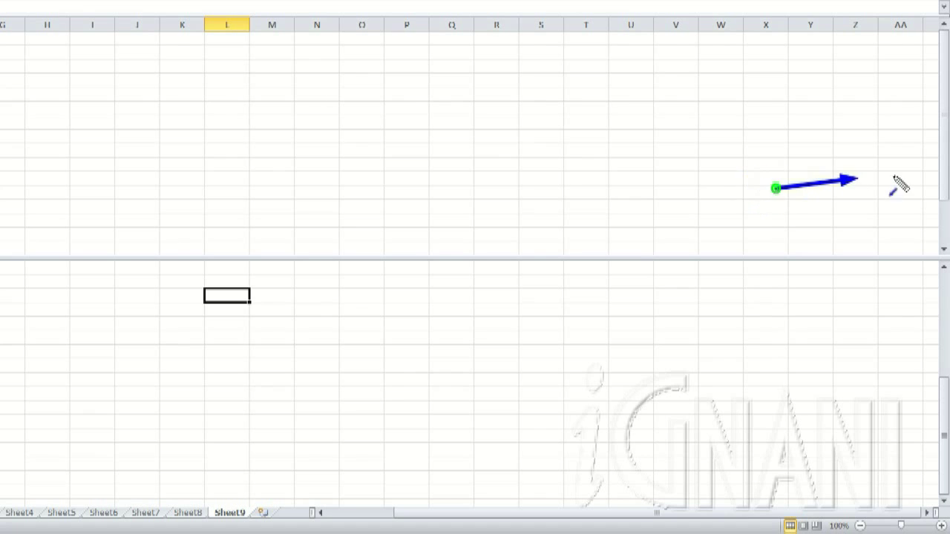
left_click_drag(900, 185, 933, 165)
left_click_drag(779, 303, 933, 418)
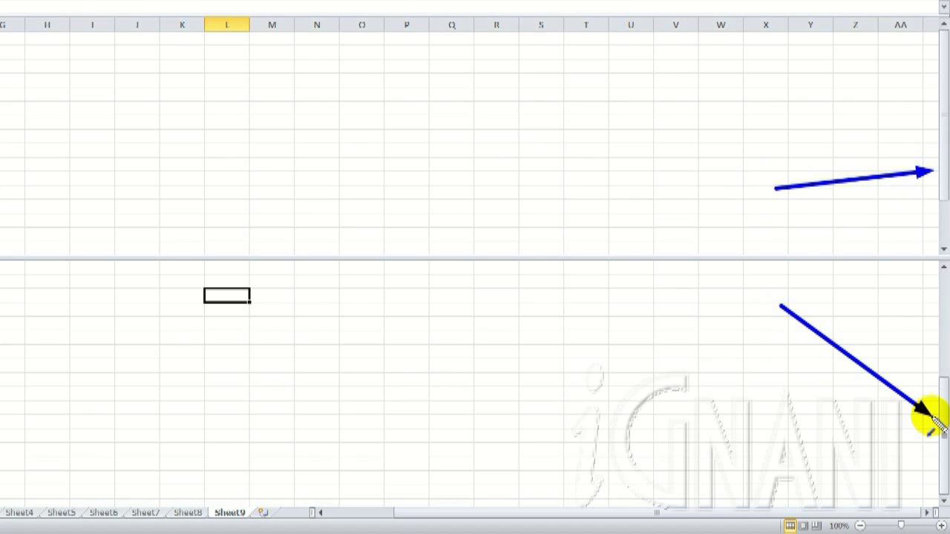
left_click(944, 250)
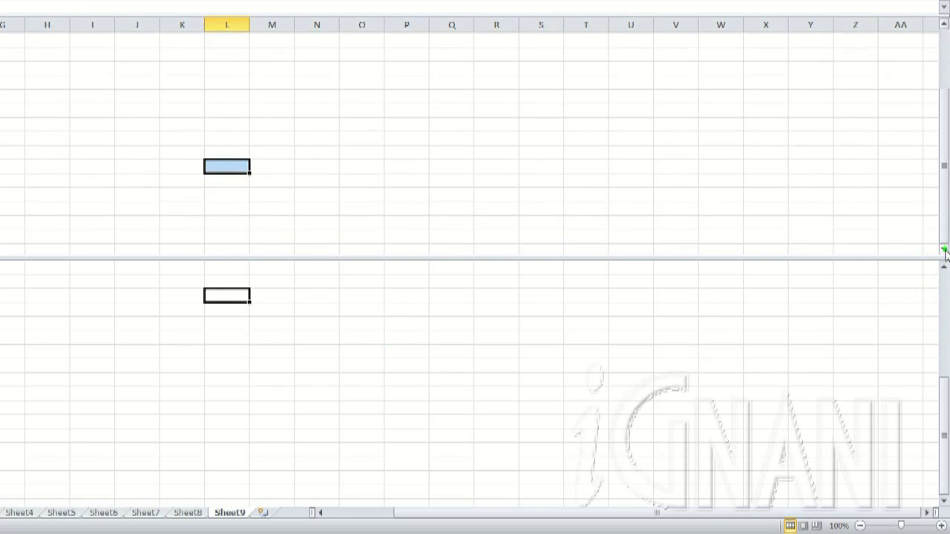
left_click(945, 250)
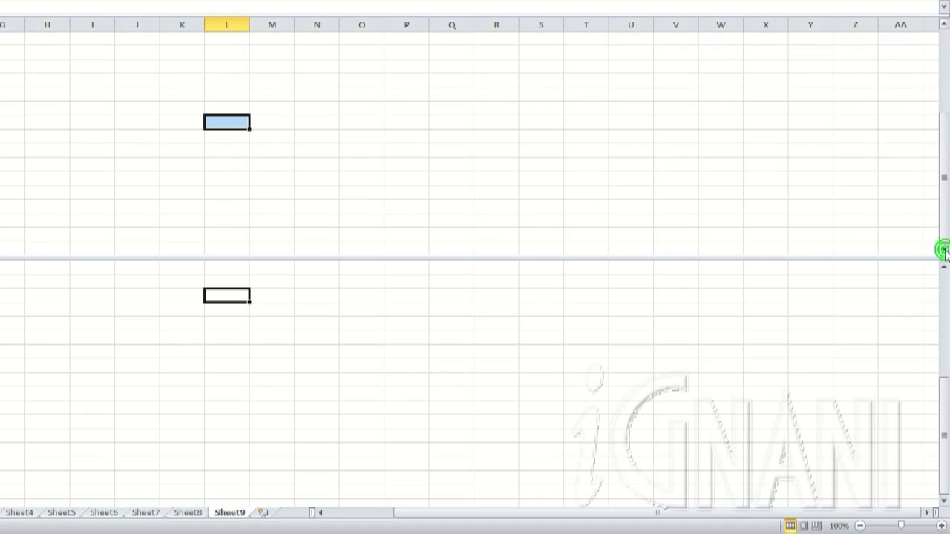
- Enter Hello!!! in a column L cell, then scroll the upper pane down two rows and back up
left_click(230, 124)
type("Hello!!!")
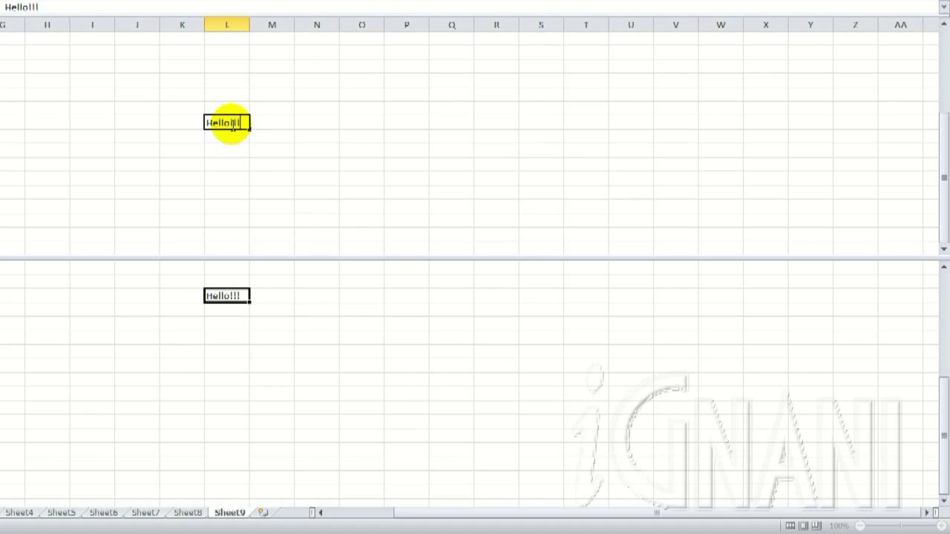
key("Return")
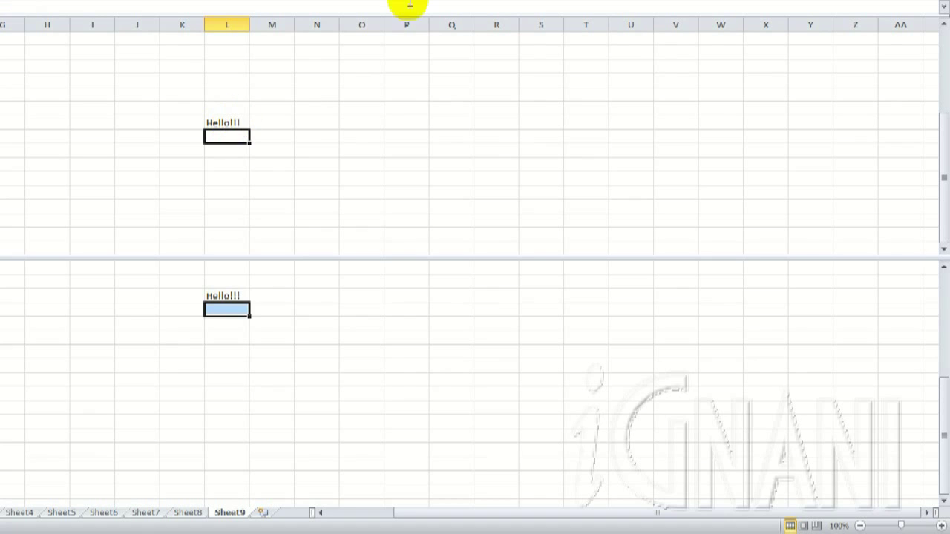
left_click(944, 251)
left_click(945, 251)
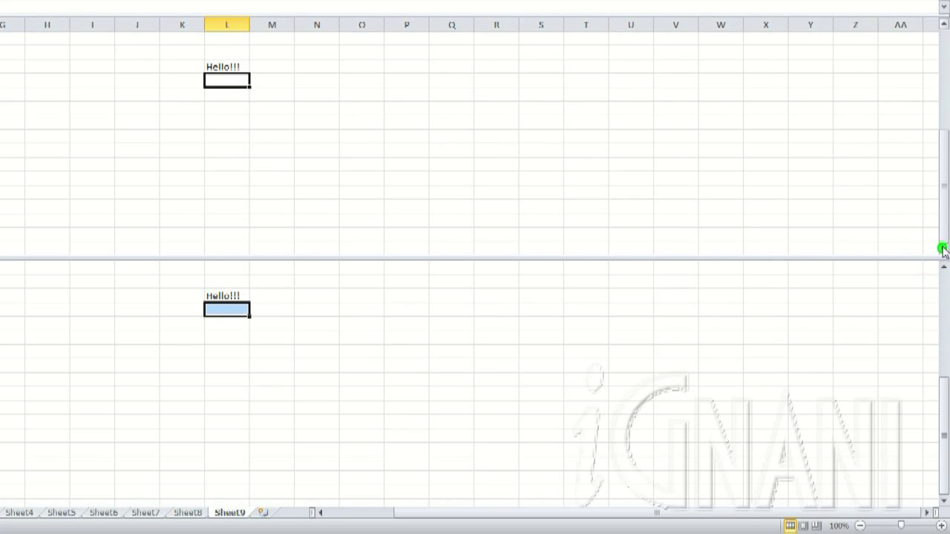
left_click(945, 25)
left_click(945, 25)
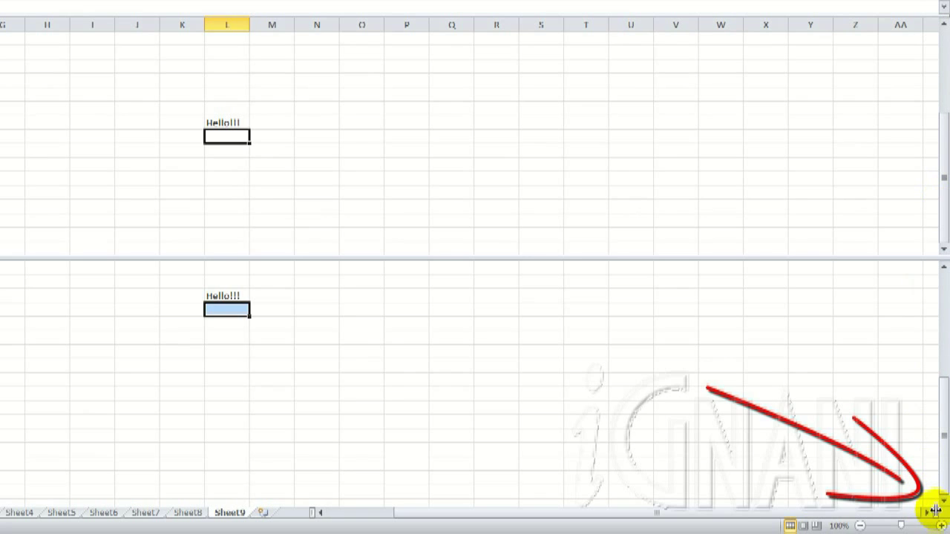
- Split the sheet into four panes to show Hello!!!, then remove the vertical and horizontal splits
left_click_drag(933, 510, 355, 494)
left_click(352, 512)
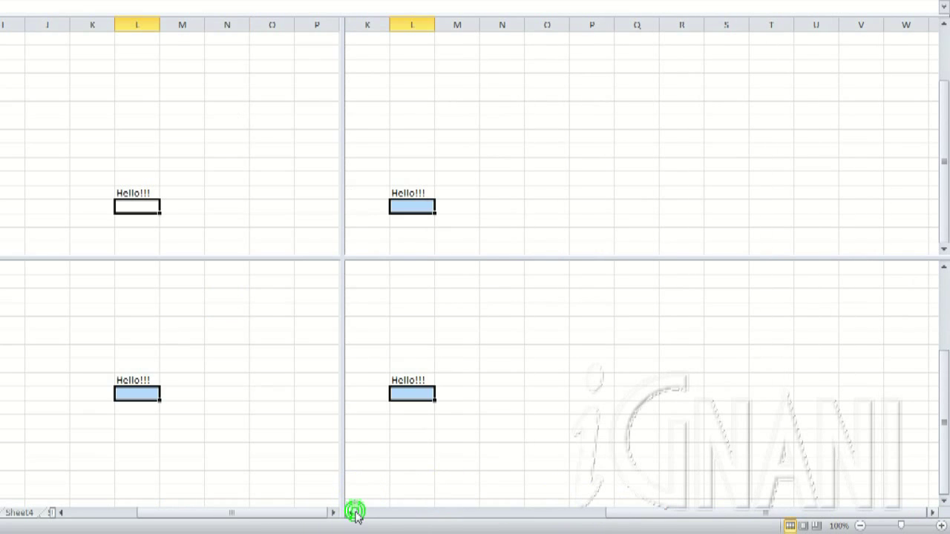
double_click(343, 265)
double_click(344, 259)
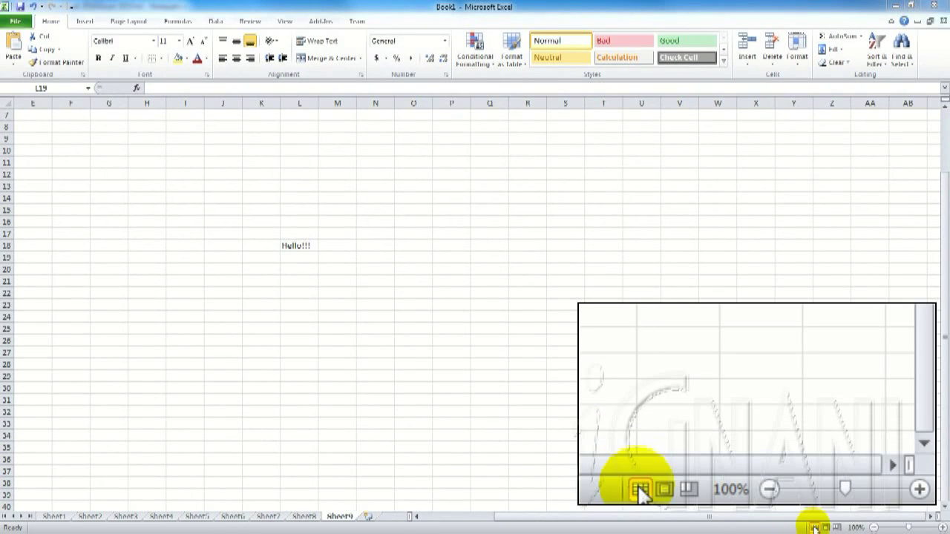
left_click(815, 528)
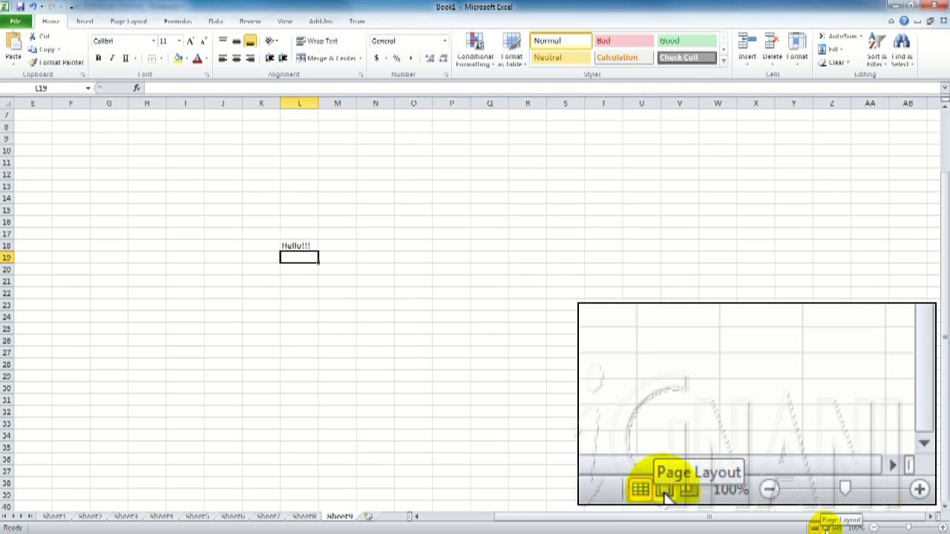
left_click_drag(816, 474, 827, 520)
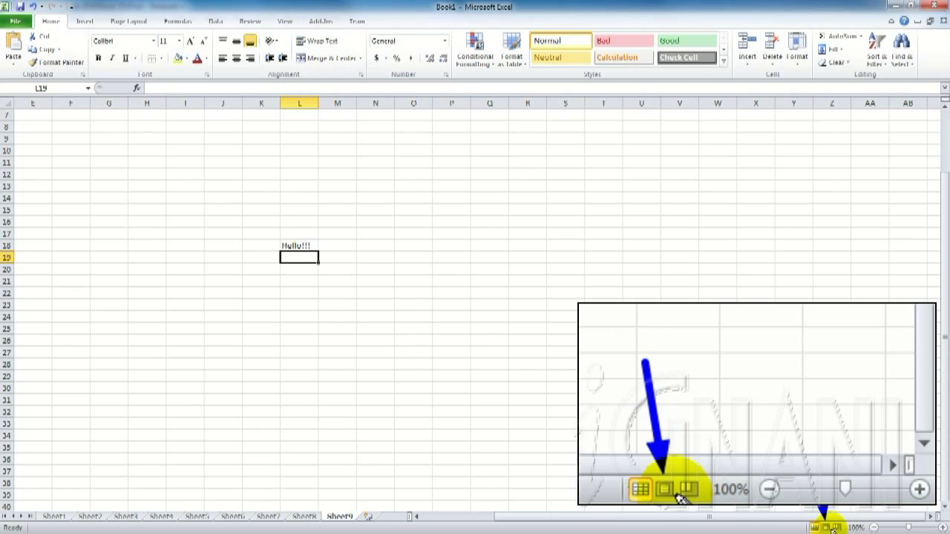
- Switch Sheet9 to Page Layout view and scroll through the pages to reveal their header areas
left_click(826, 528)
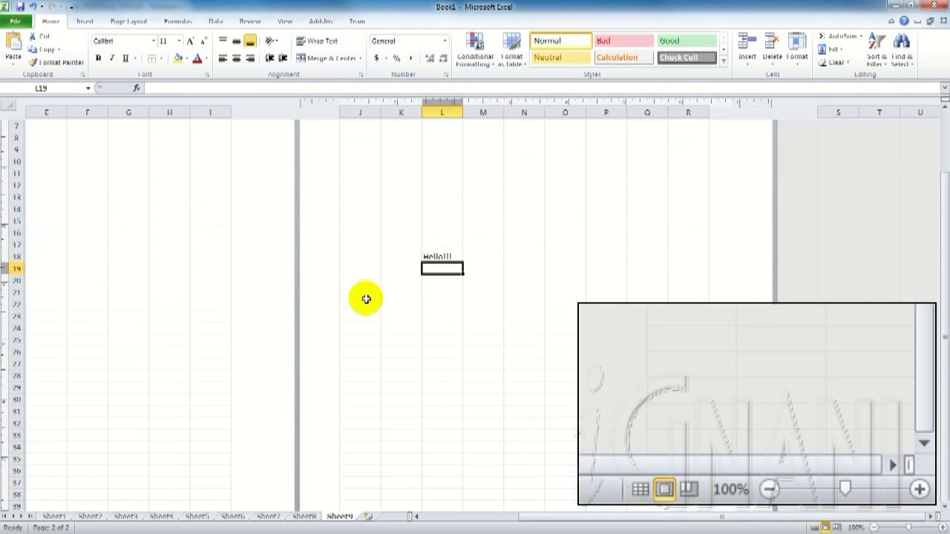
left_click_drag(609, 518, 488, 520)
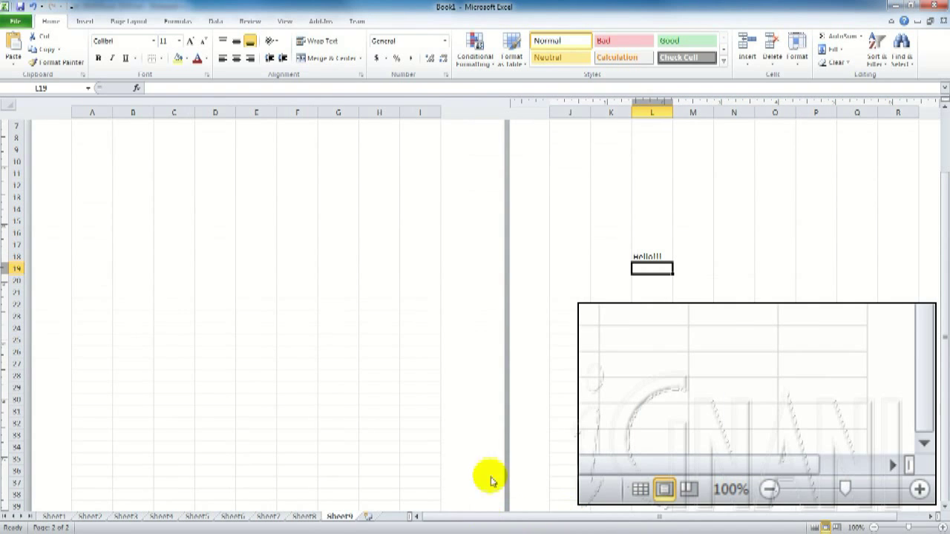
scroll(492, 401, "up", 3)
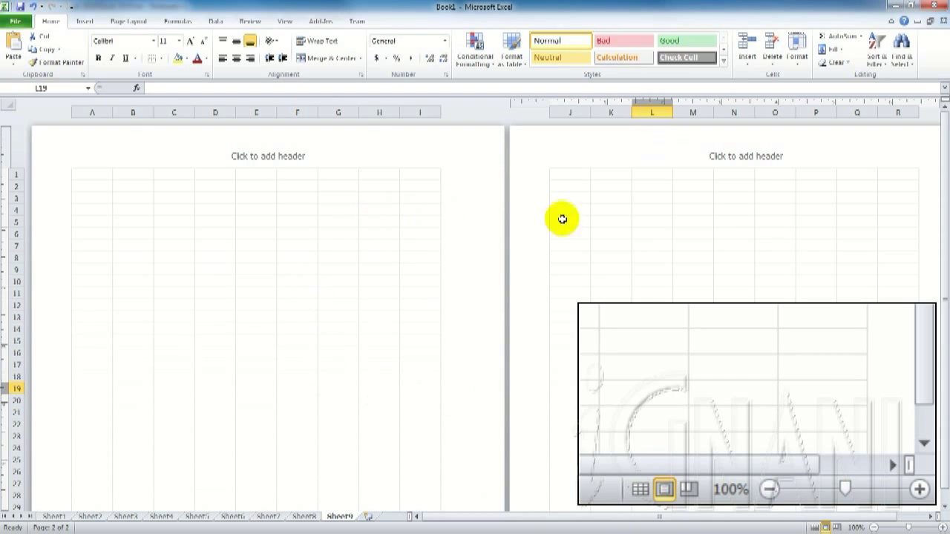
scroll(352, 178, "down", 7)
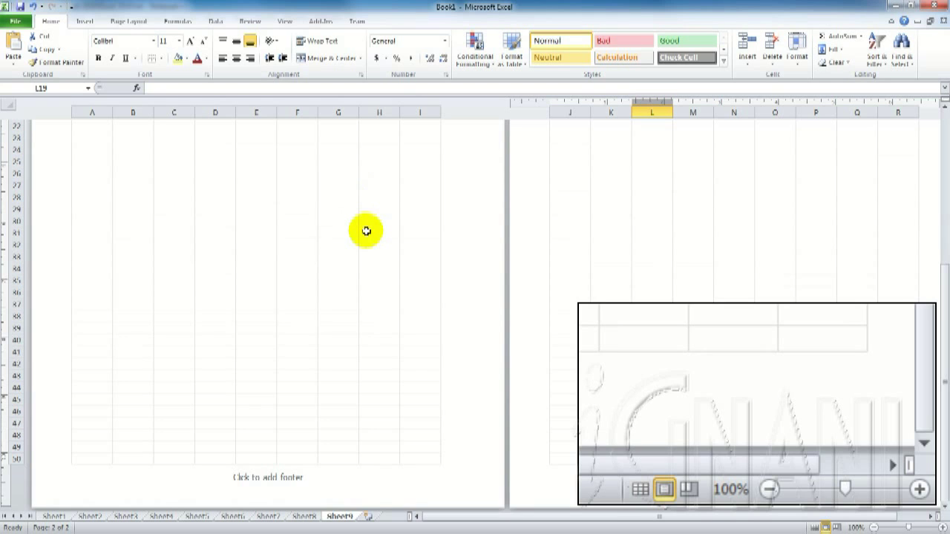
scroll(366, 231, "up", 6)
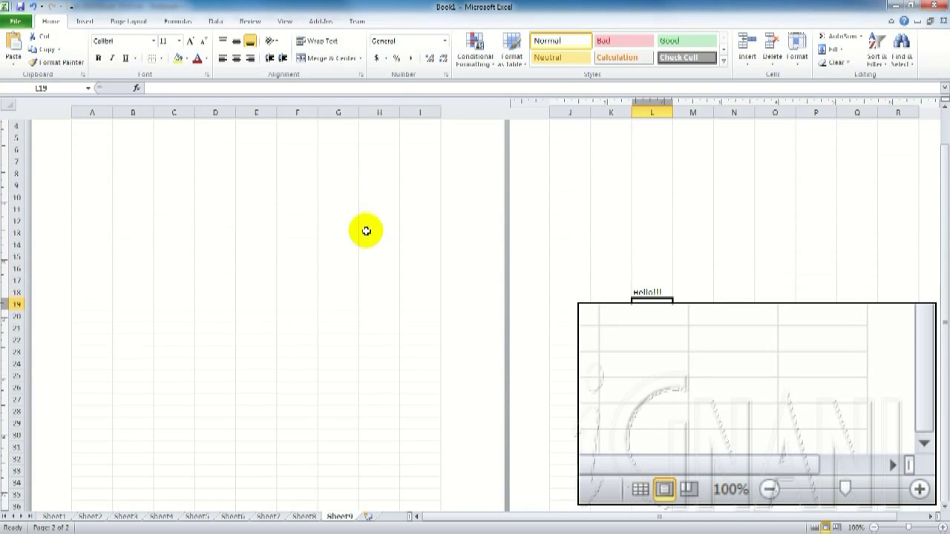
scroll(366, 231, "up", 3)
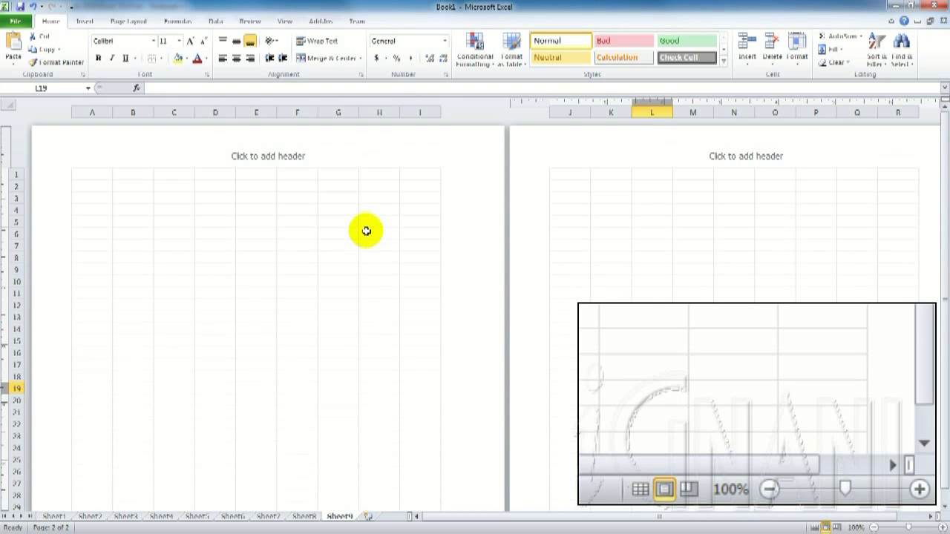
- In Page Break Preview, merge the pages and widen the print area left, down and right
left_click(838, 527)
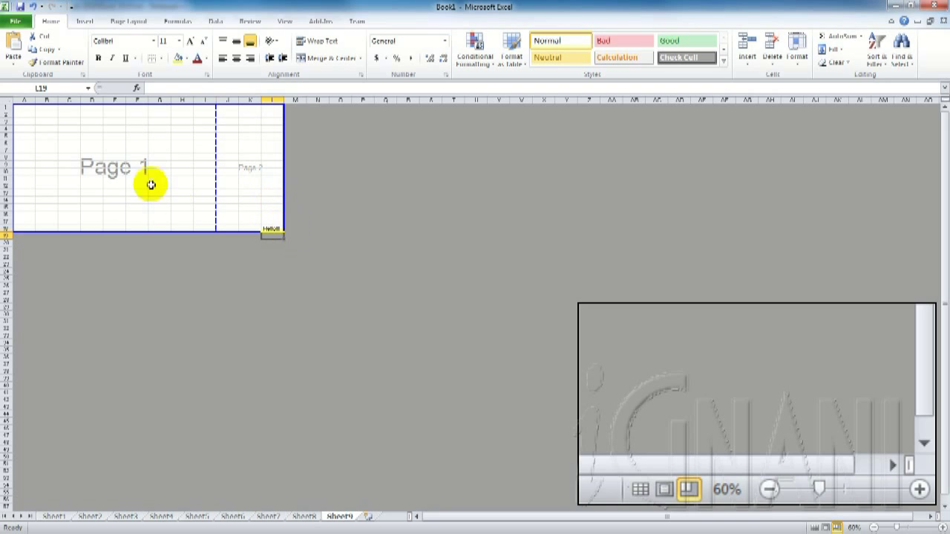
mouse_move(121, 184)
left_mouse_down()
mouse_move(131, 186)
mouse_move(111, 184)
left_mouse_up()
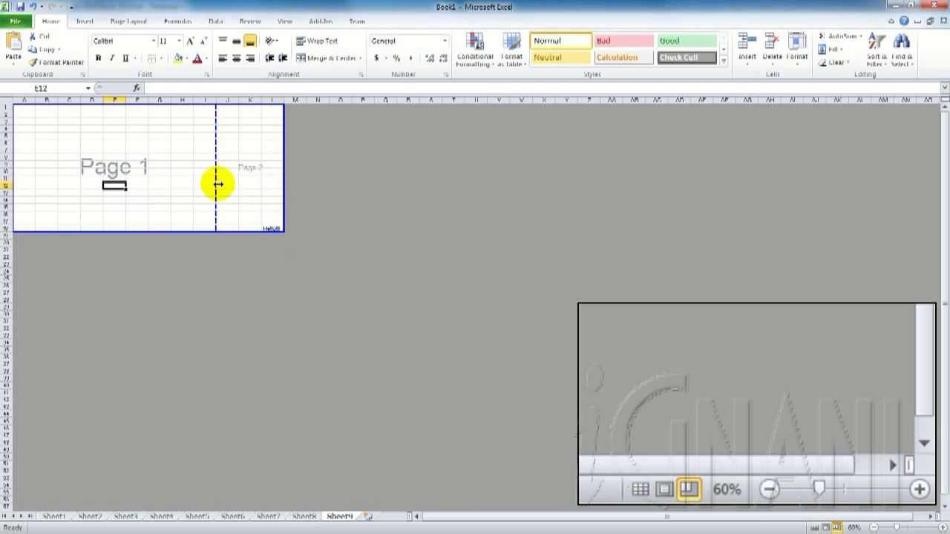
left_click_drag(215, 183, 279, 186)
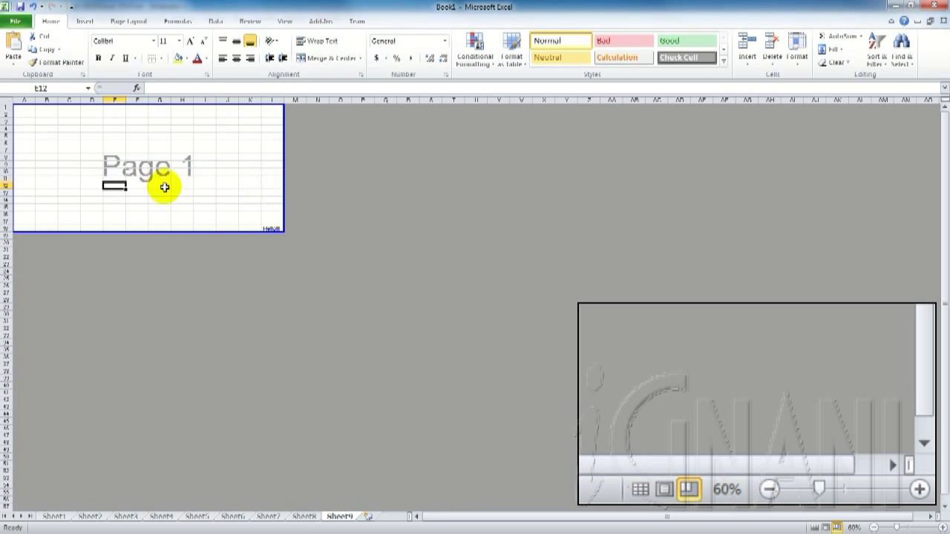
left_click_drag(13, 176, 58, 176)
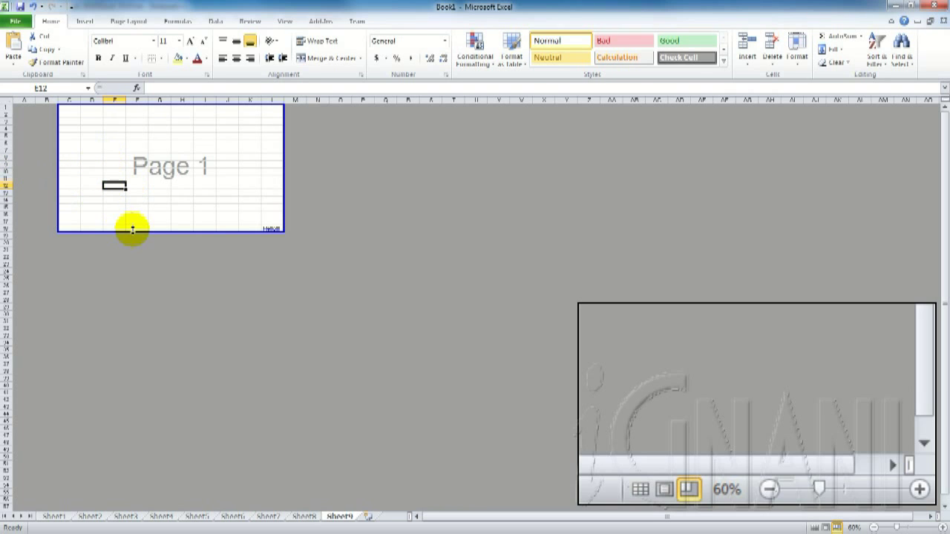
left_click_drag(132, 230, 132, 275)
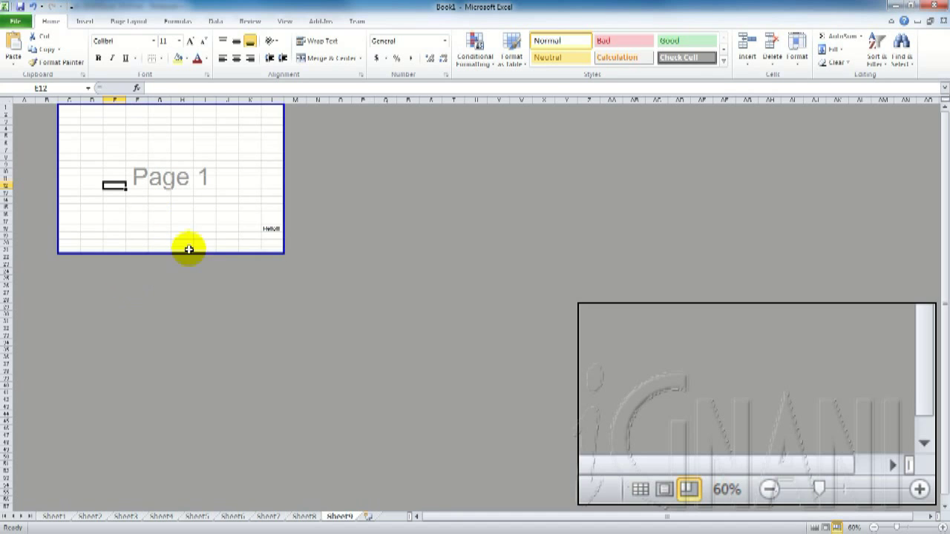
left_click_drag(283, 220, 307, 219)
- Enter Test in cell L26
left_click(269, 250)
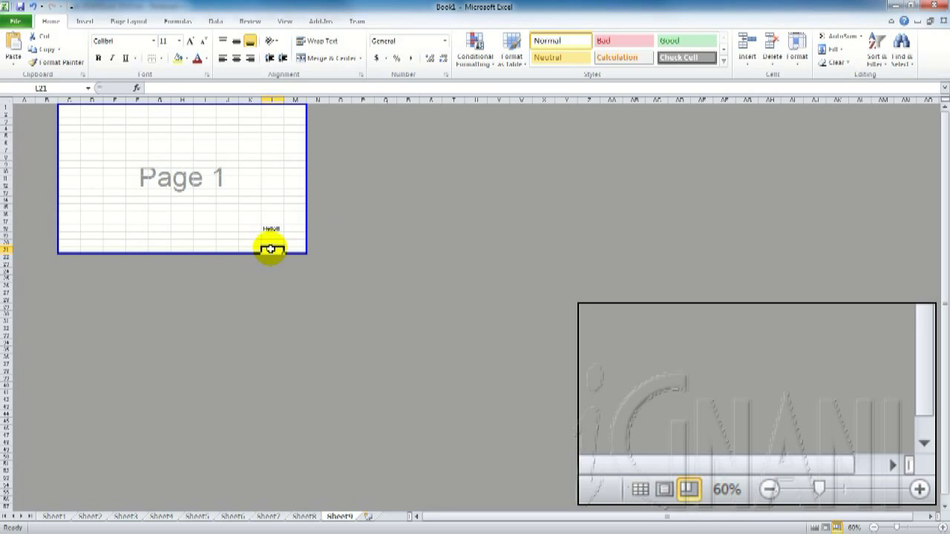
key("Down")
key("Down")
key("Down")
key("Down")
key("Down")
type("1est")
key("Return")
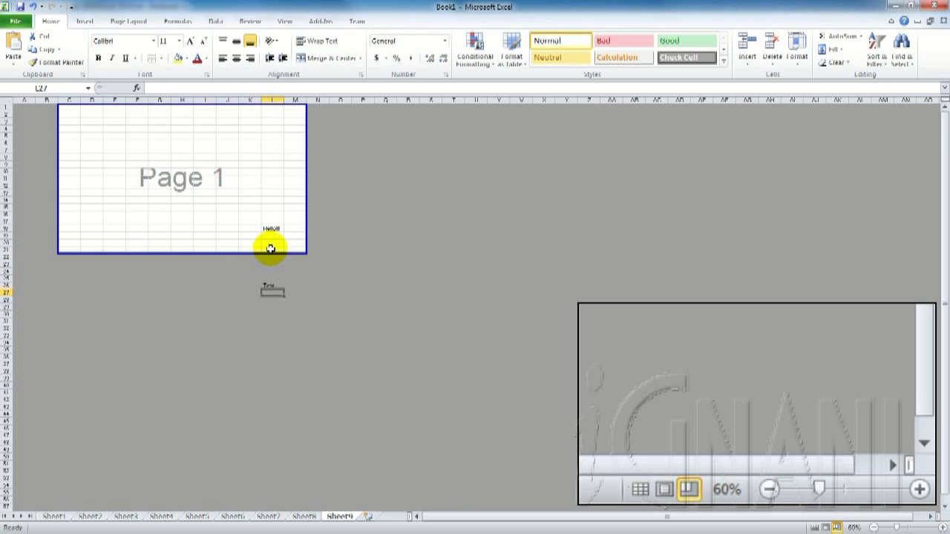
- Drag Page 1's boundaries so the Test cell in L26 lies inside it
left_click(290, 310)
left_click(271, 285)
left_click_drag(284, 254, 275, 289)
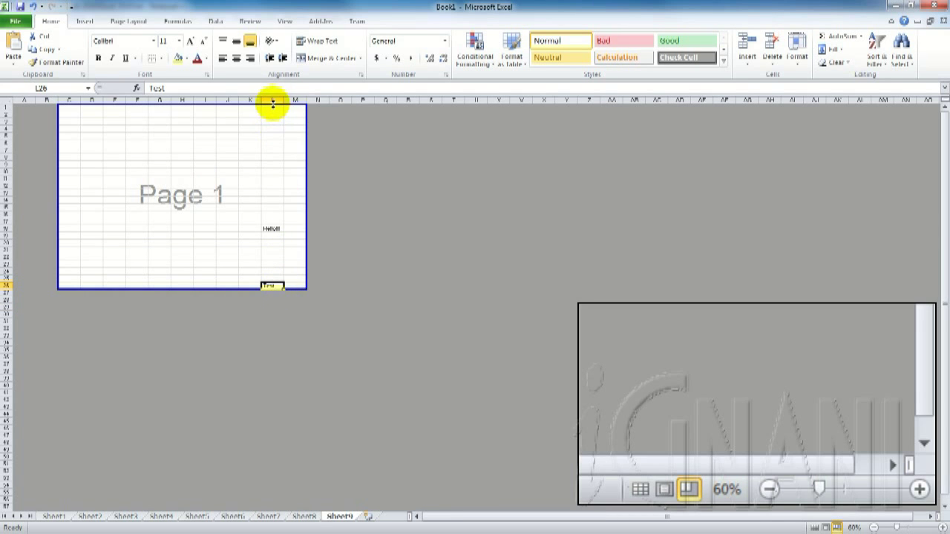
left_click_drag(272, 104, 281, 176)
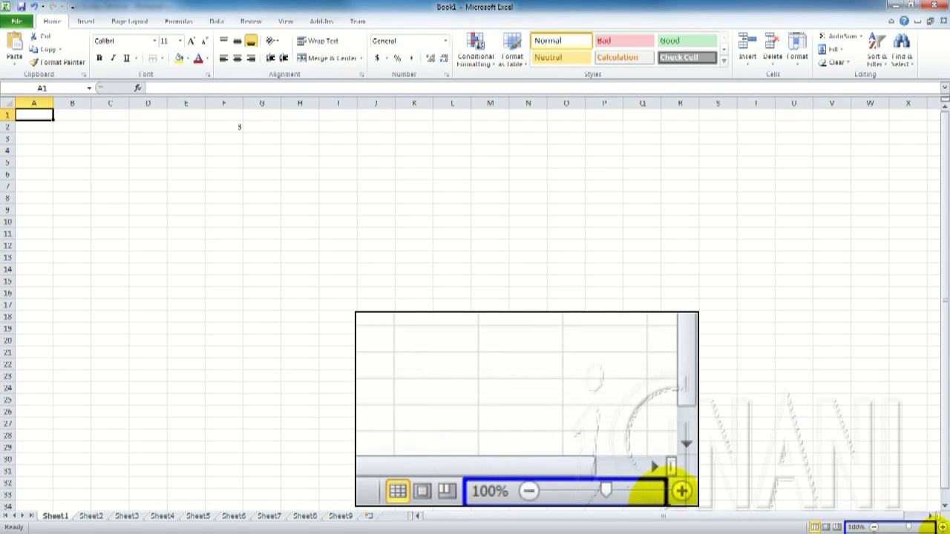
- Enter Hello in V31, zoom in and out, then restore and shrink the workbook window
left_click(828, 470)
type("Hello")
mouse_move(907, 527)
left_mouse_down()
mouse_move(918, 527)
mouse_move(893, 528)
mouse_move(908, 528)
left_mouse_up()
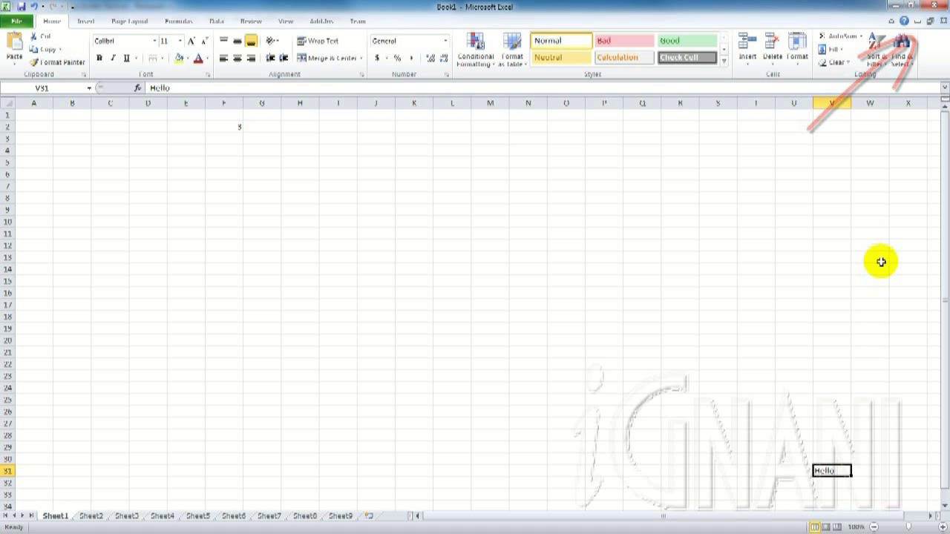
left_click(931, 20)
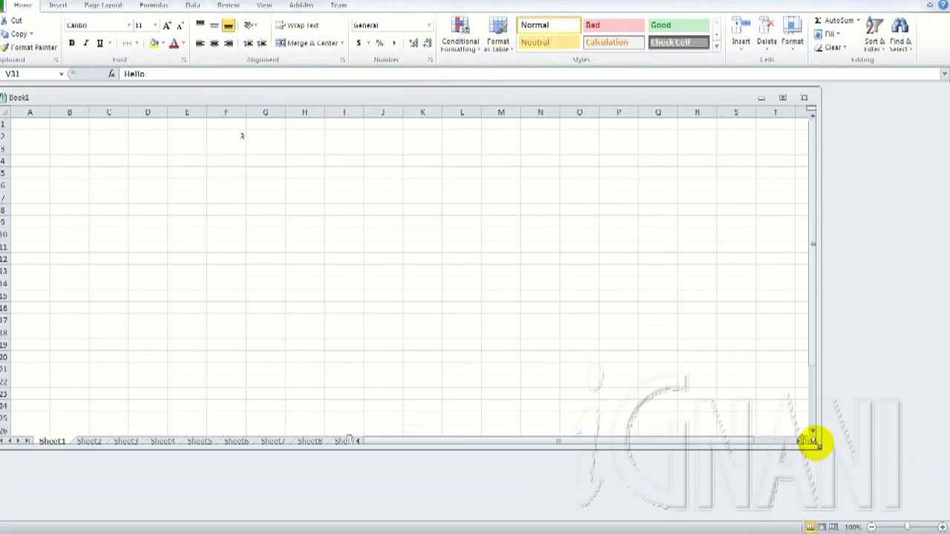
left_click_drag(857, 451, 928, 510)
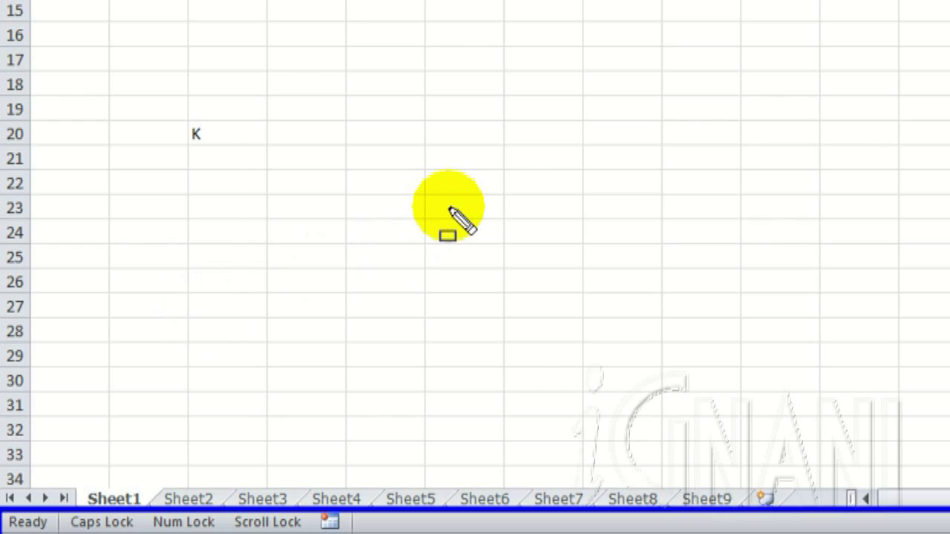
- Turn off Scroll Lock and Caps Lock, leaving only Num Lock on, then select cell F12
key("Escape")
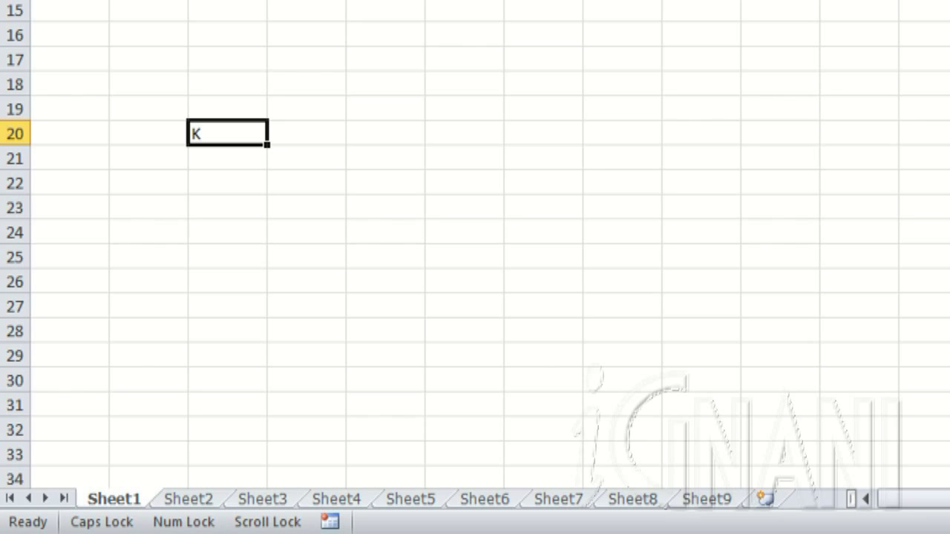
key("Scroll_Lock")
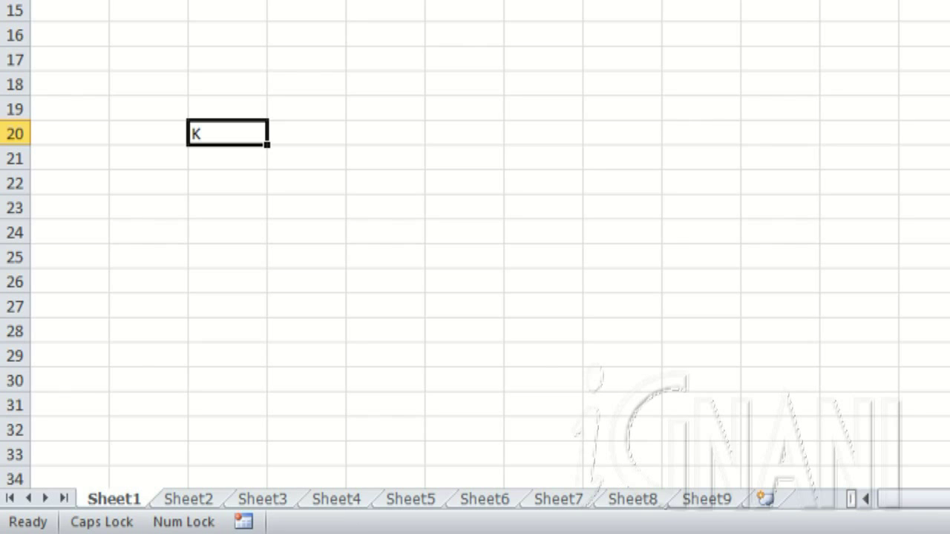
key("Caps_Lock")
left_click(403, 7)
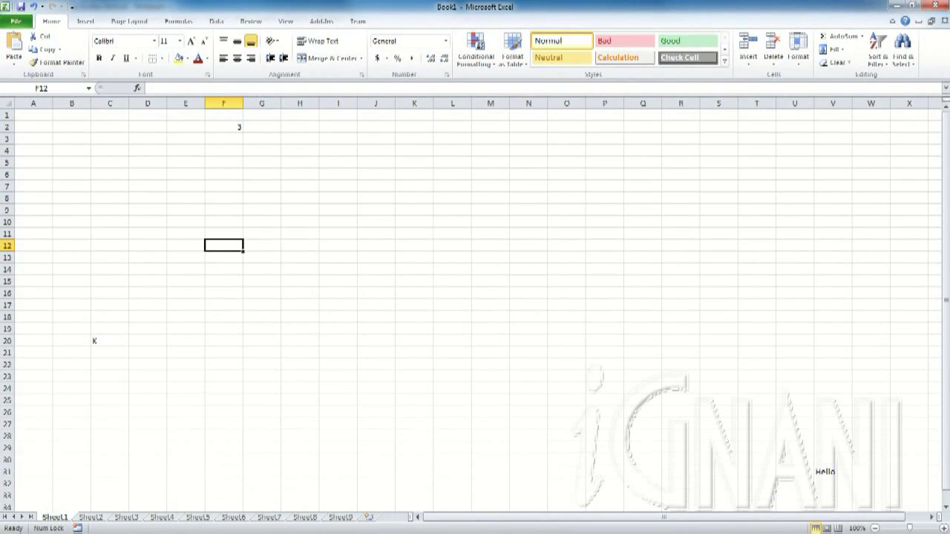